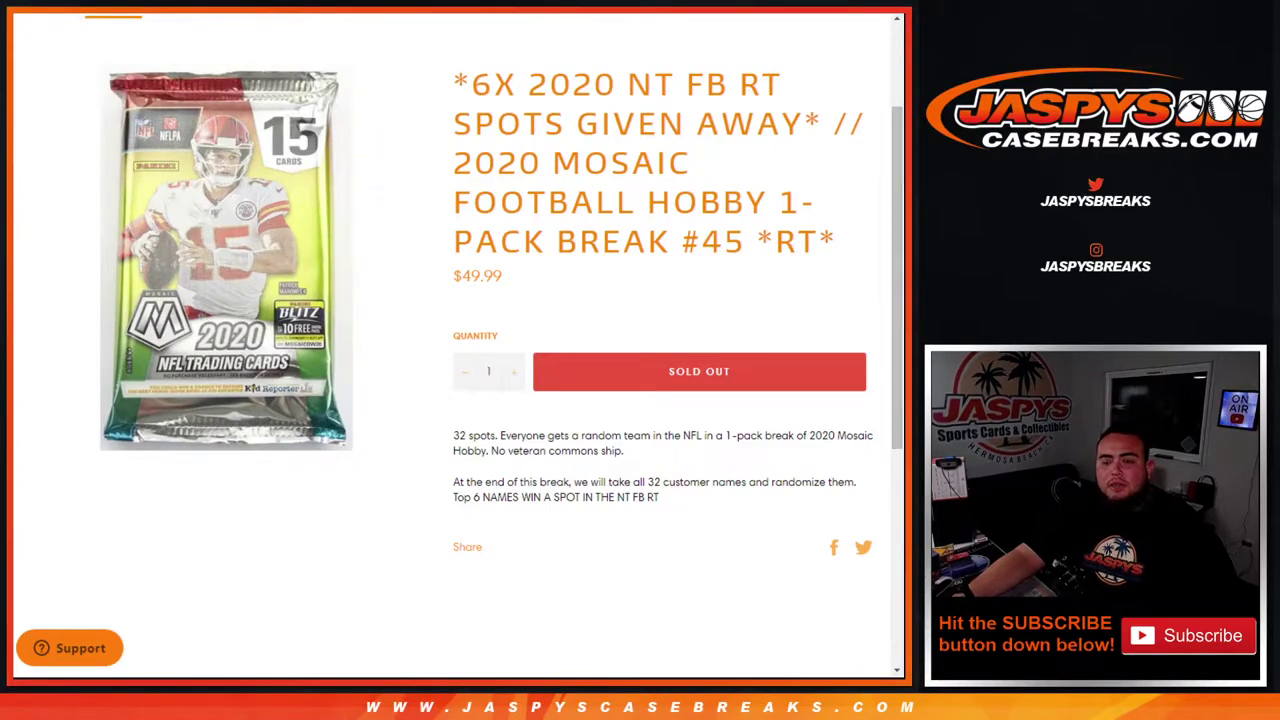
Highlight the 2020 Mosaic Football hobby 1-pack break title and bring up the customer name list.
left_click_drag(470, 84, 836, 243)
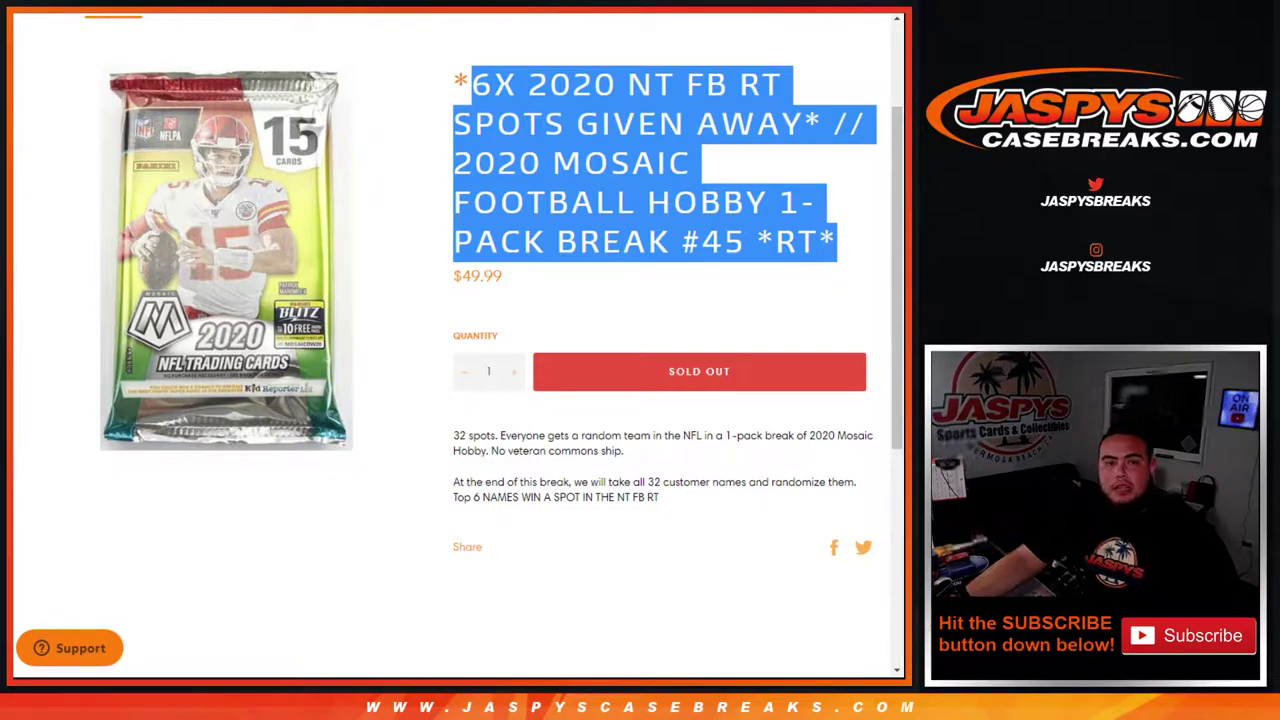
key("ctrl+Tab")
key("ctrl+Tab")
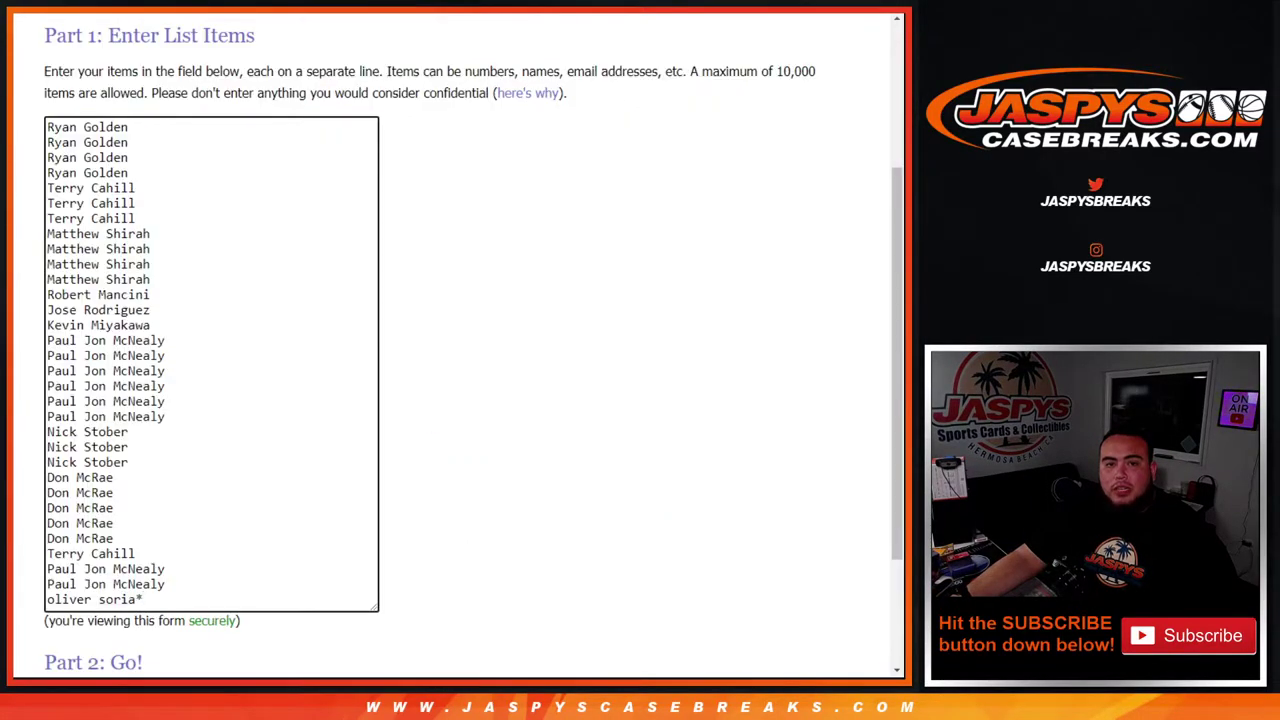
key("ctrl+Tab")
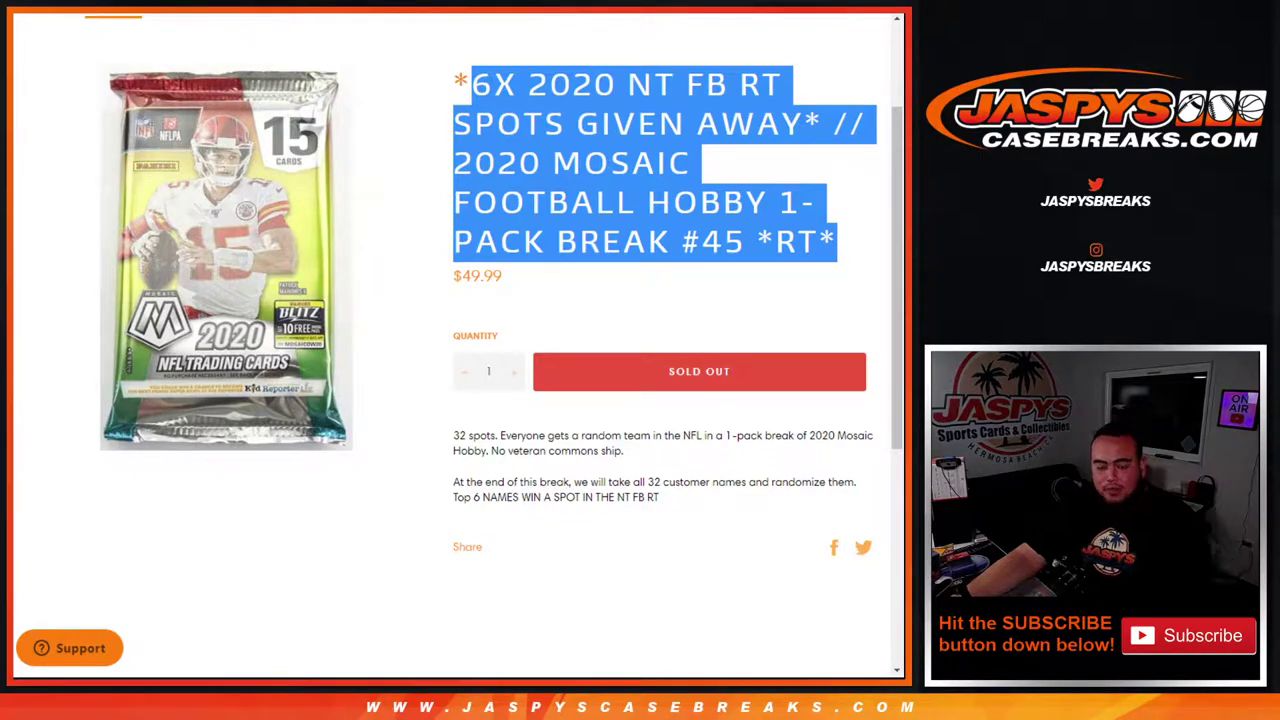
Paste the customer names into the list randomizer and roll the two virtual dice.
key("ctrl+Tab")
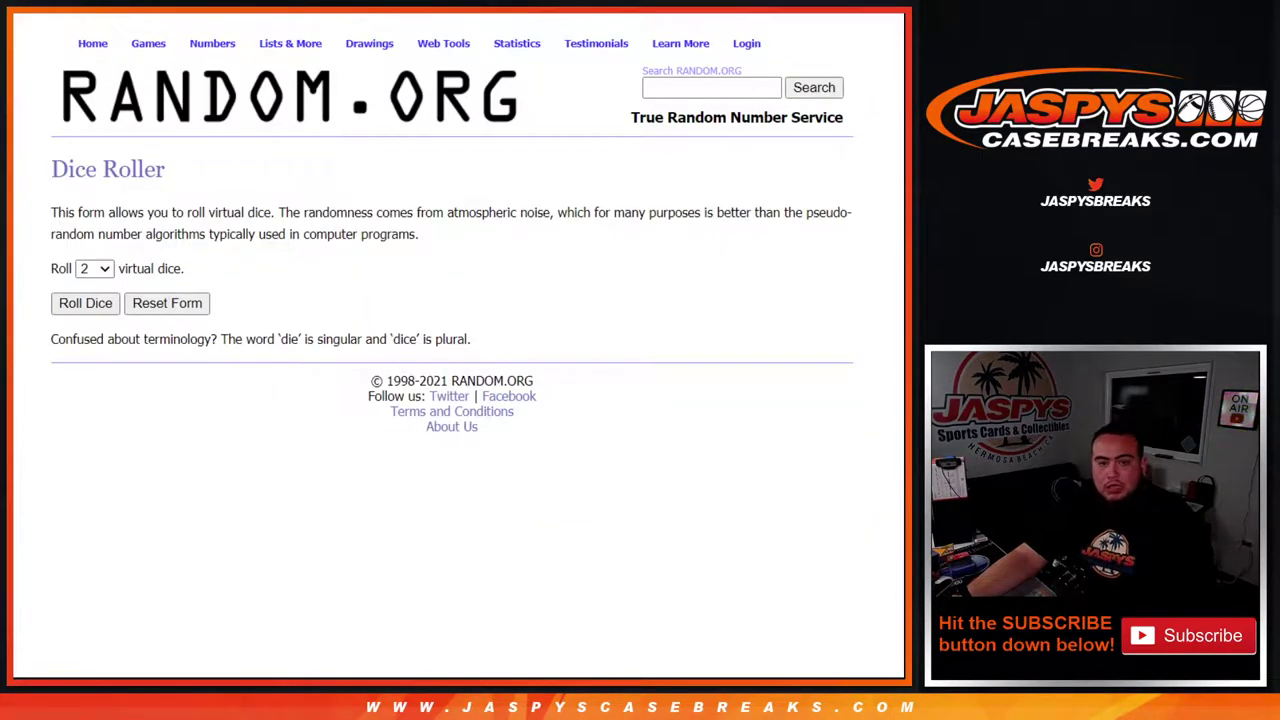
key("ctrl+Tab")
scroll(443, 237, "down", 1)
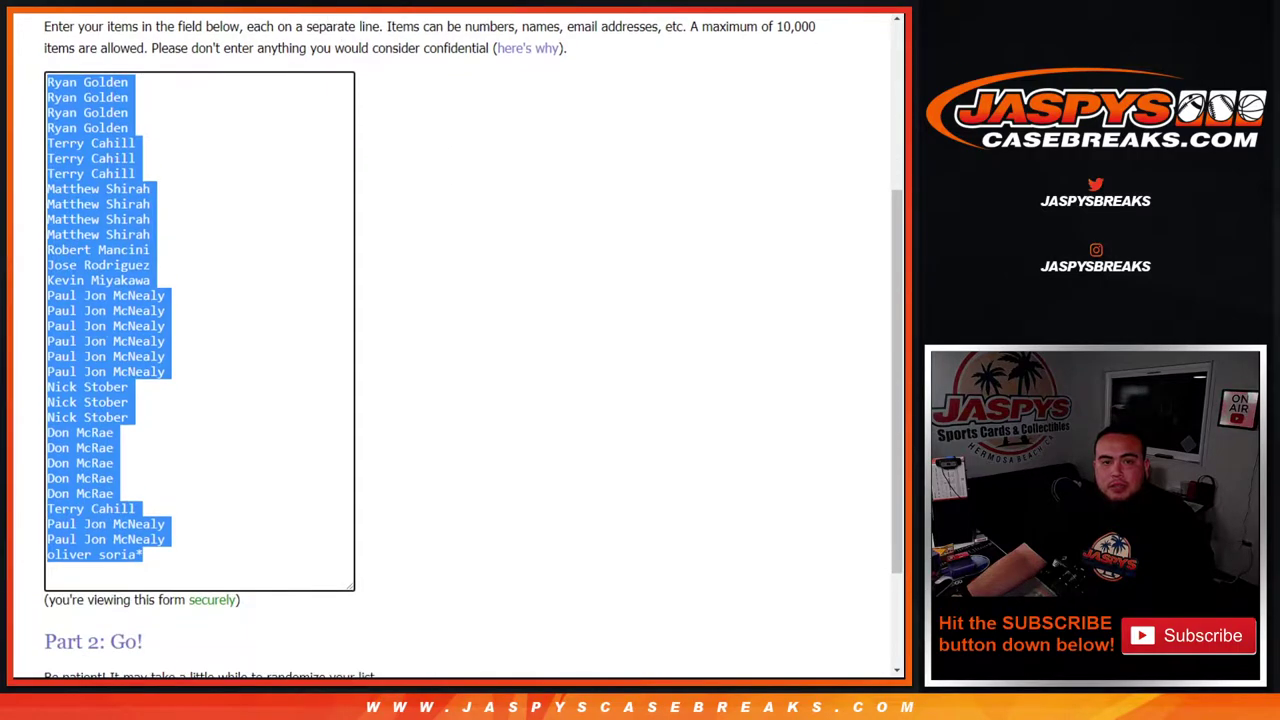
type("ARIZONA CARDINALS ATLANTA FALCONS BALTIMORE RAVENS BUFFALO BILLS CAROLINA PANTHERS CHICAGO BEARS CINCINNATI BENGALS CLEVELAND BROWNS DALLAS COWBOYS DENVER BRONCOS DETROIT LIONS GREEN BAY PACKERS HOUSTON TEXANS INDIANAPOLIS COLTS JACKSONVILLE JAGUARS KANSAS CITY CHIEFS LAS VEGAS RAIDERS LOS ANGELES CHARGERS LOS ANGELES RAMS MIAMI DOLPHINS MINNESOTA VIKINGS NEW ENGLAND PATRIOTS NEW ORLEANS SAINTS NEW YORK GIANTS NEW YORK JETS PHILADELPHIA EAGLES PITTSBURGH STEELERS SAN FRANCISCO 49ERS SEATTLE SEAHAWKS TAMPA BAY BUCCANEERS TENNESSEE TITANS WASHINGTON FOOTBALL TEAM")
key("ctrl+shift+Tab")
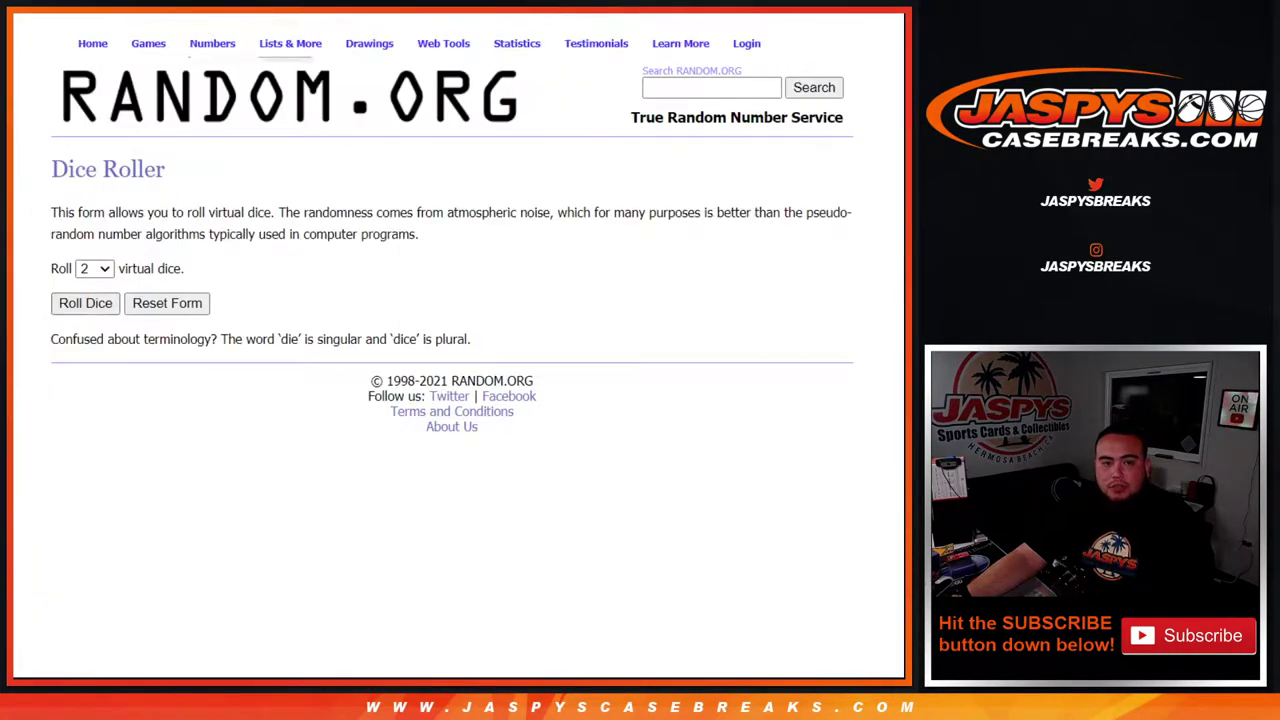
key("Return")
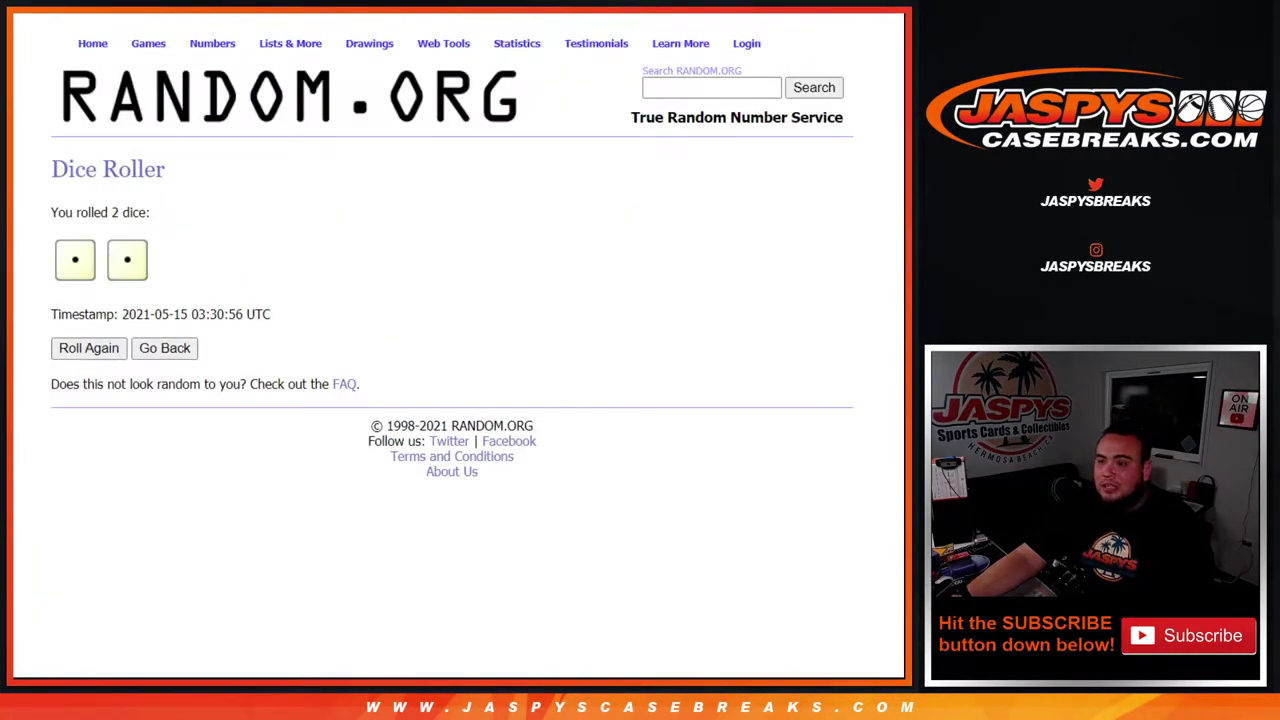
key("ctrl+Tab")
scroll(423, 389, "down", 1)
Randomize the customer names twice and paste the shuffled list into the sheet's column A.
left_click(82, 565)
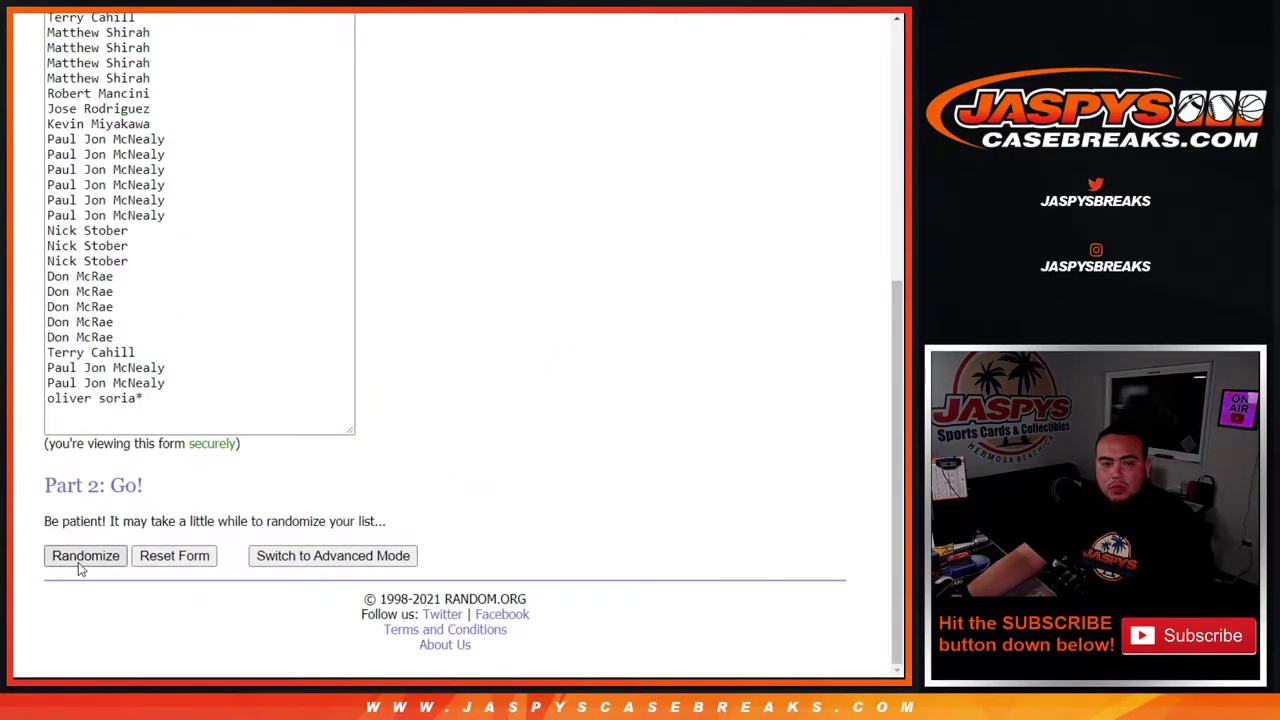
left_click(79, 560)
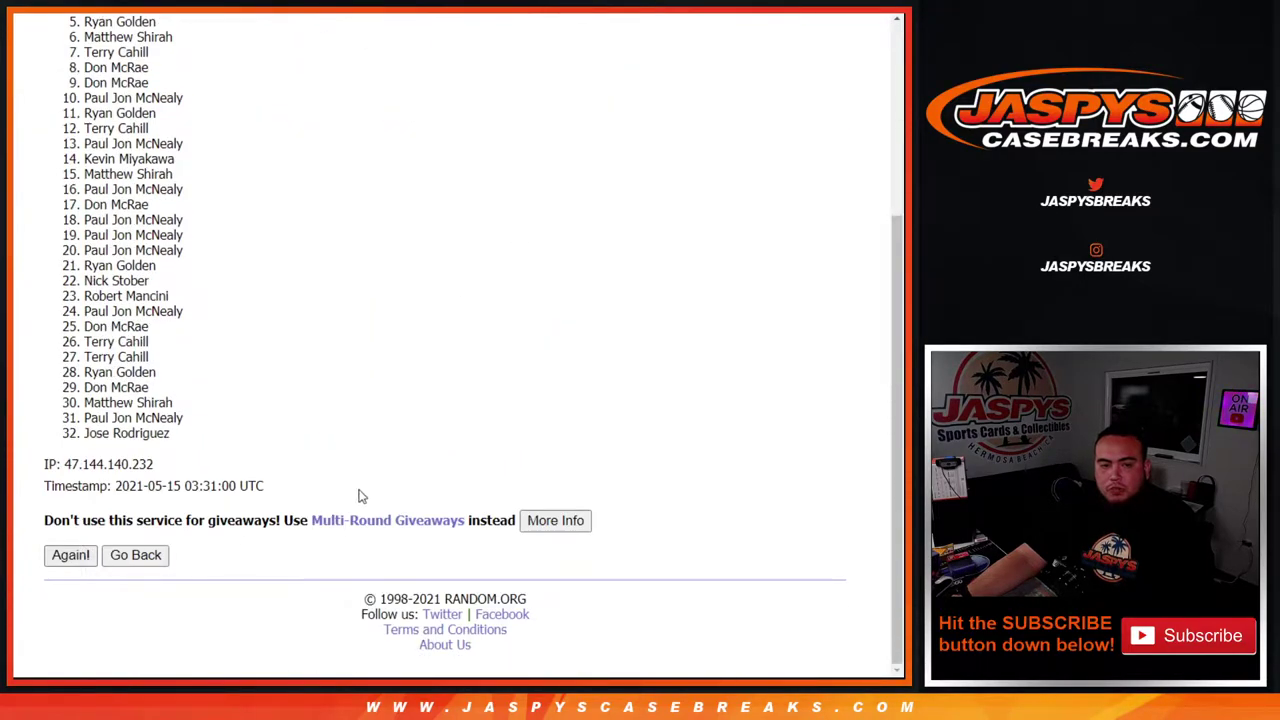
left_click_drag(214, 527, 322, 524)
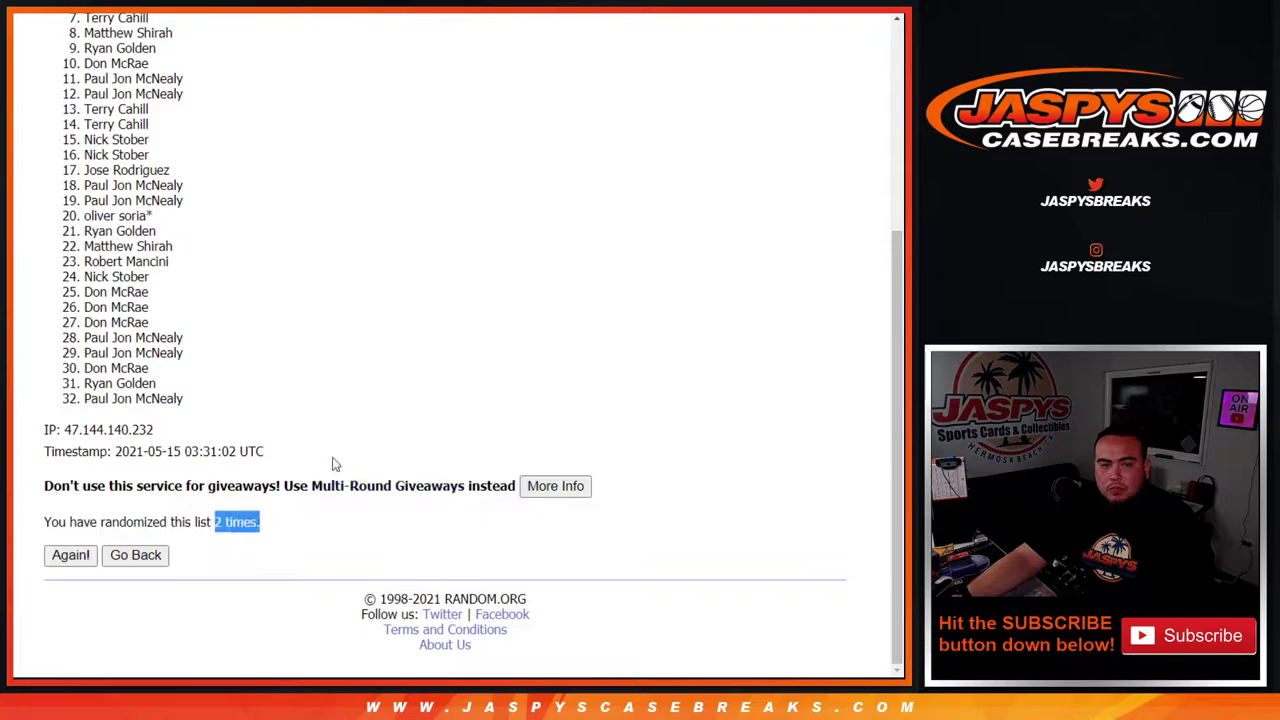
scroll(239, 271, "up", 3)
left_click_drag(86, 243, 200, 400)
scroll(217, 337, "down", 3)
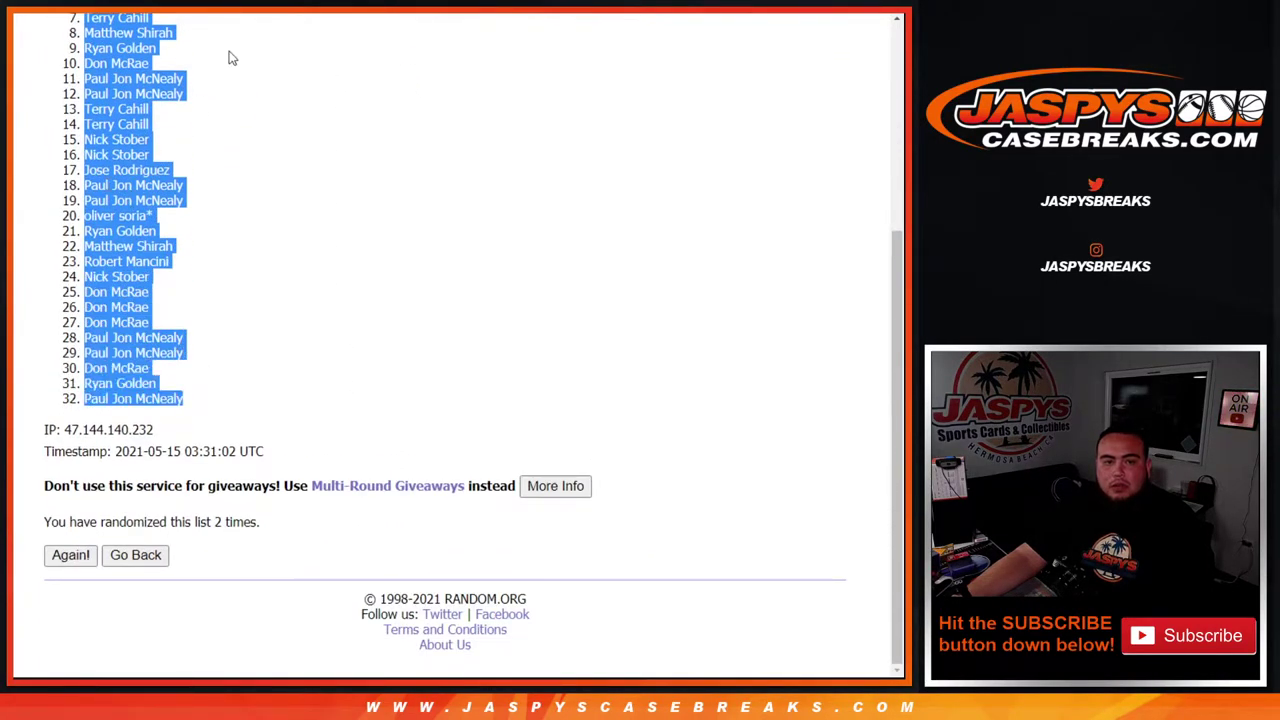
key("ctrl+c")
key("ctrl+Tab")
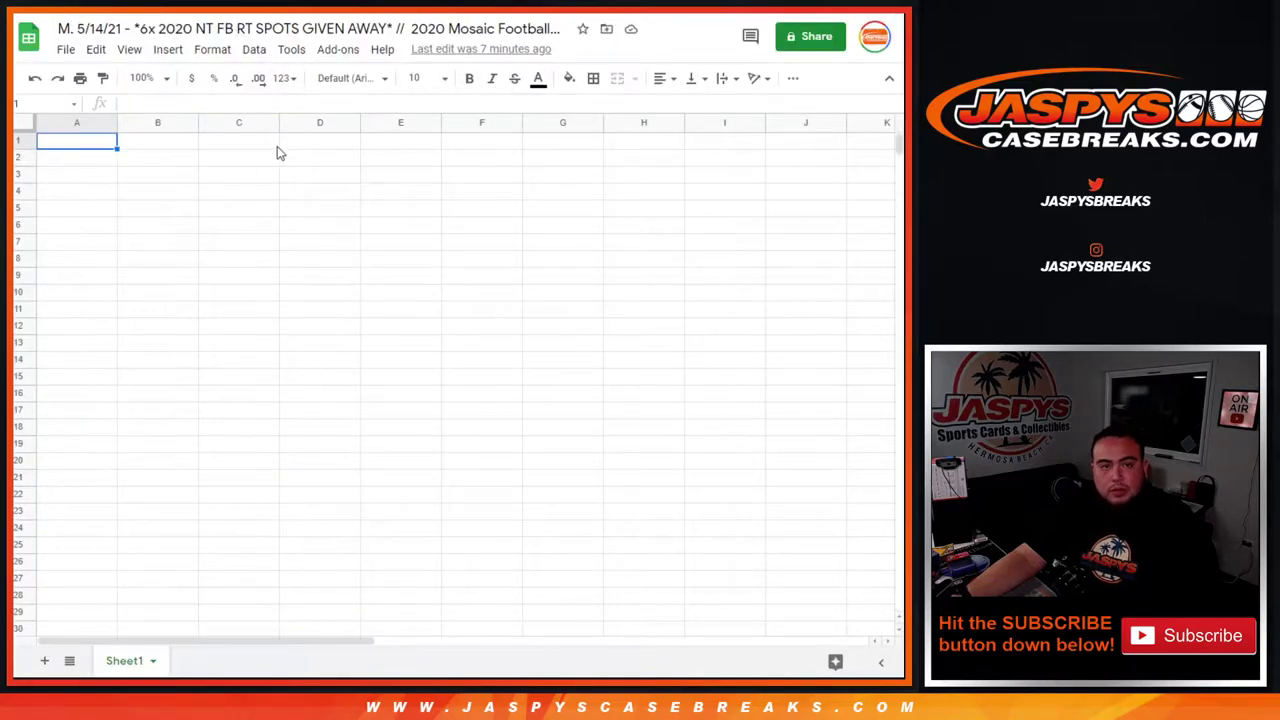
key("ctrl+v")
Randomize the 32 NFL teams twice and copy the shuffled team list.
key("ctrl+Tab")
key("ctrl+Tab")
key("ctrl+Tab")
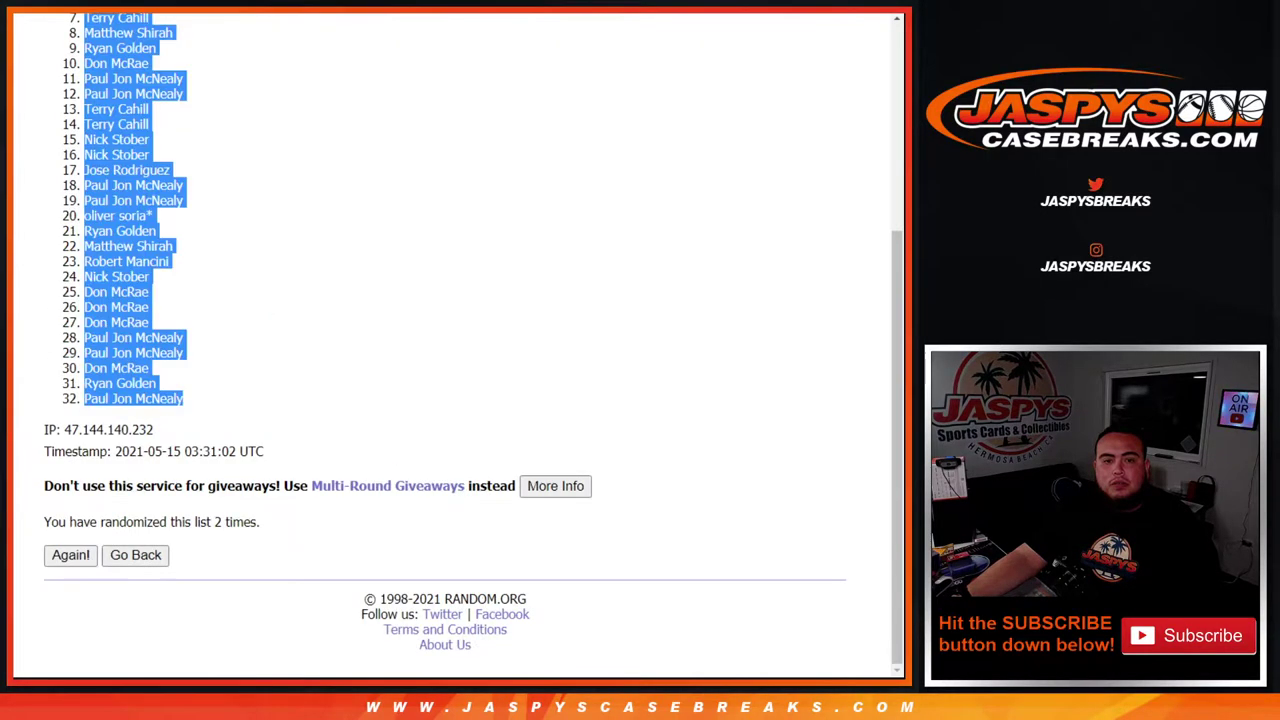
scroll(323, 437, "down", 3)
left_click(56, 565)
scroll(57, 566, "down", 3)
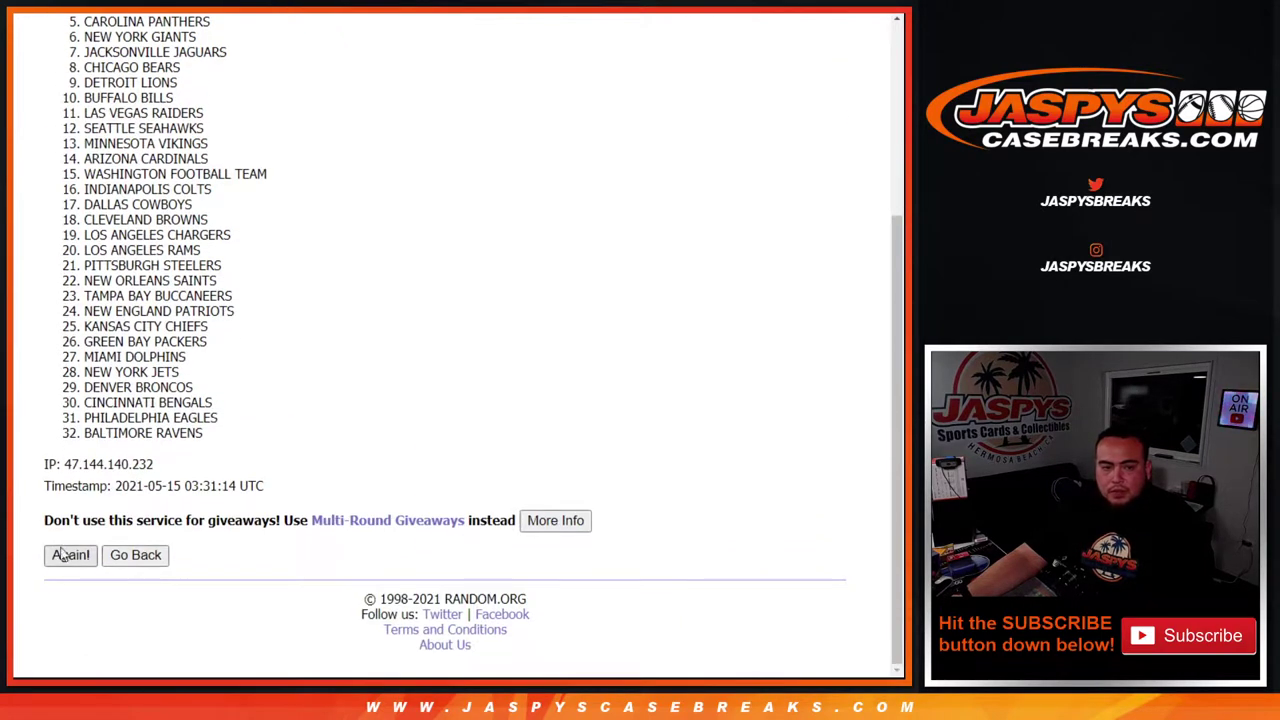
left_click(70, 555)
scroll(223, 549, "down", 3)
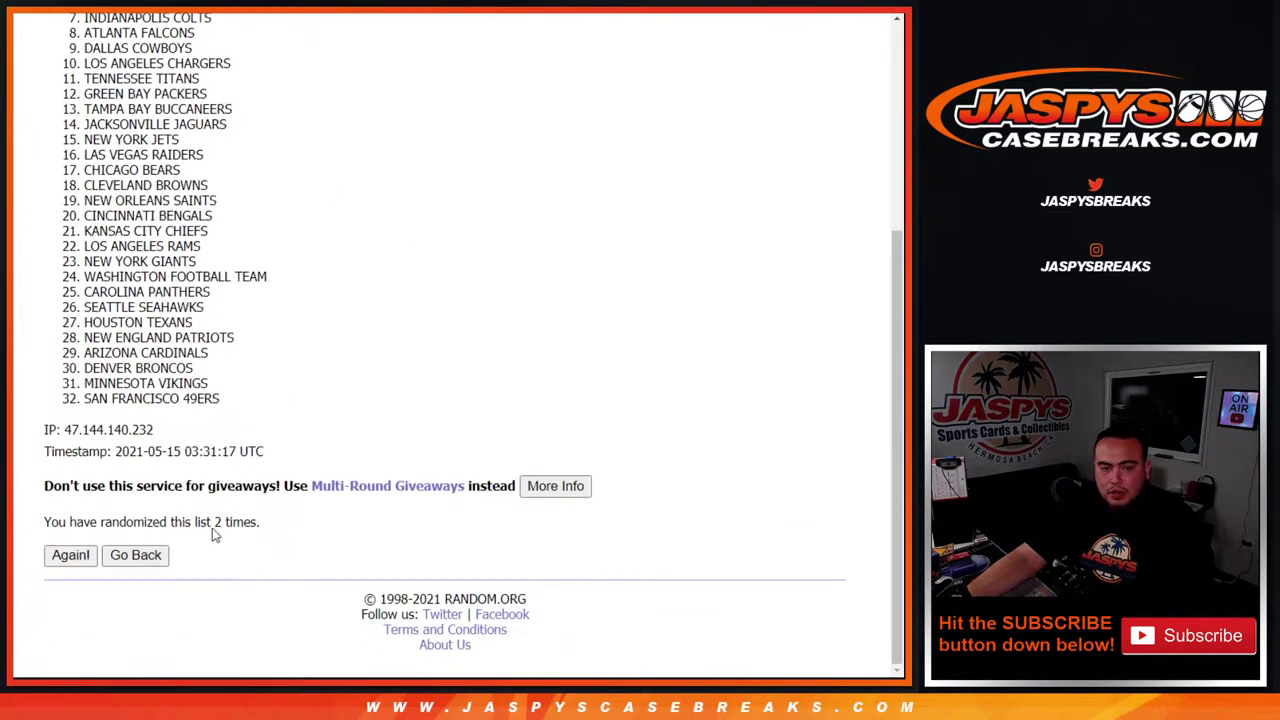
left_click_drag(212, 523, 302, 527)
scroll(302, 527, "up", 2)
left_click_drag(84, 243, 220, 396)
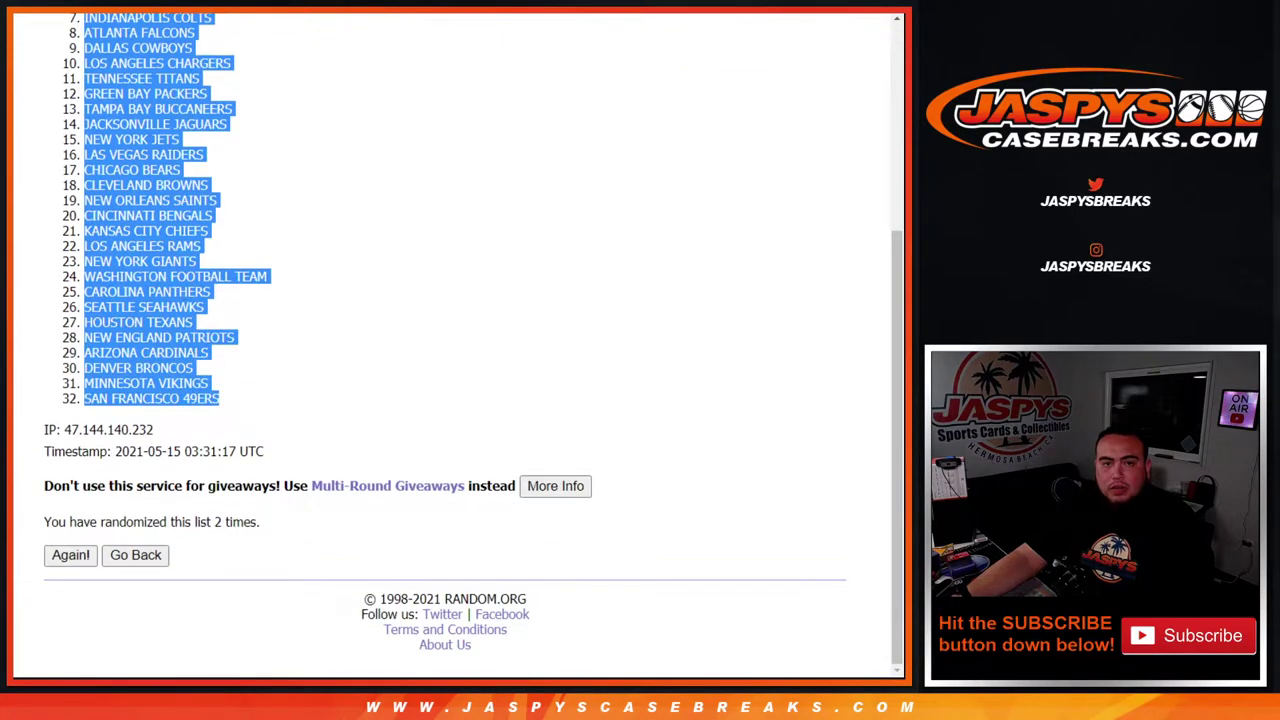
key("ctrl+Tab")
Paste the teams starting at B1, set all text to size 14, and widen columns A and B.
left_click(145, 147)
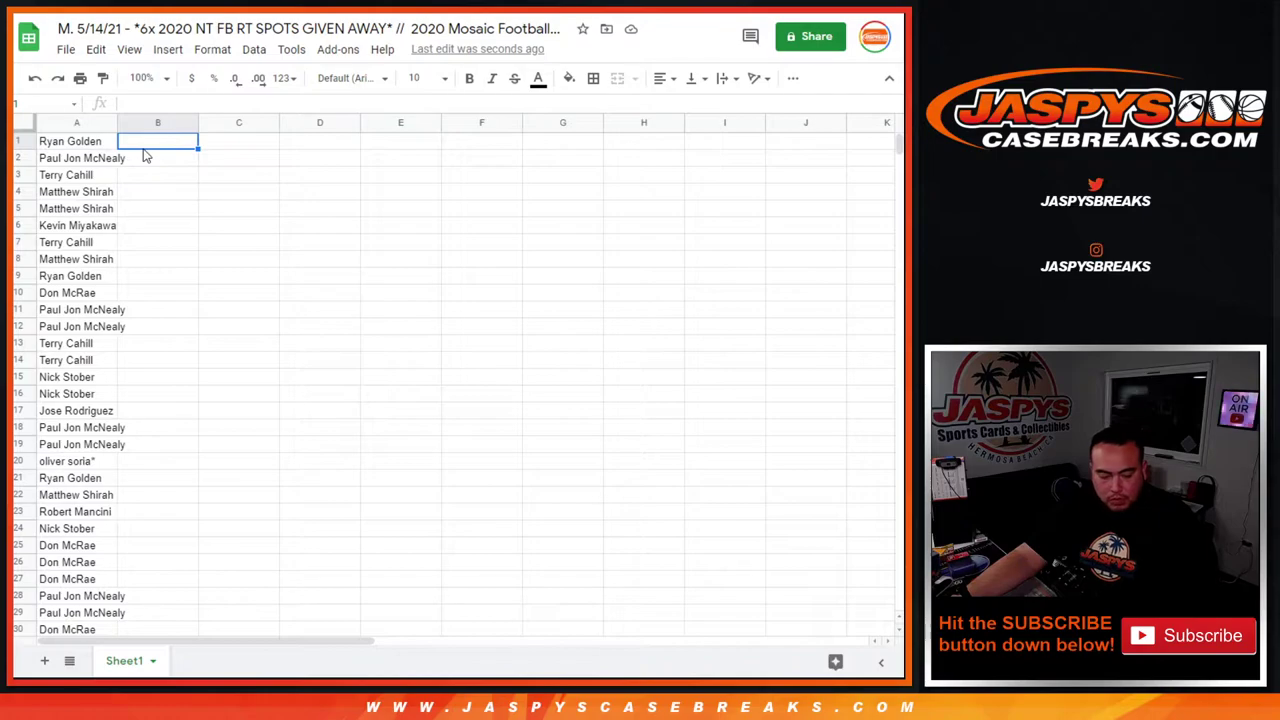
key("ctrl+v")
left_click(26, 122)
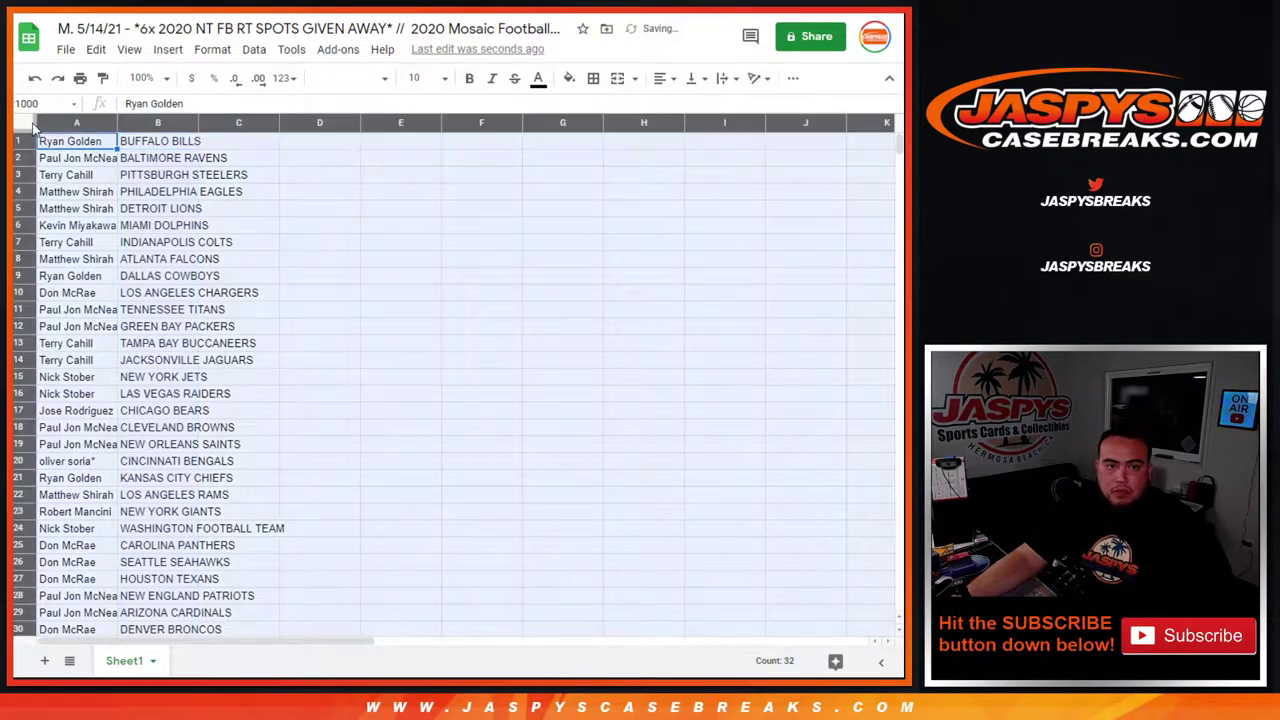
left_click(430, 80)
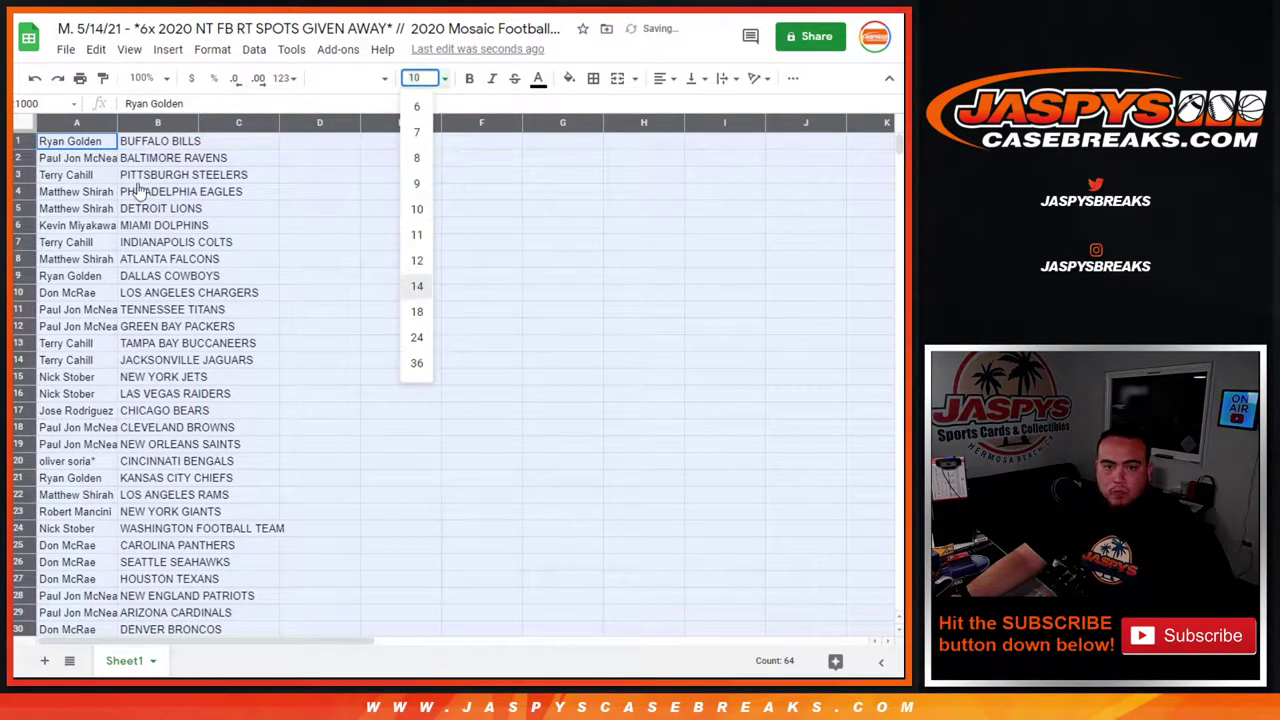
left_click(415, 286)
double_click(118, 122)
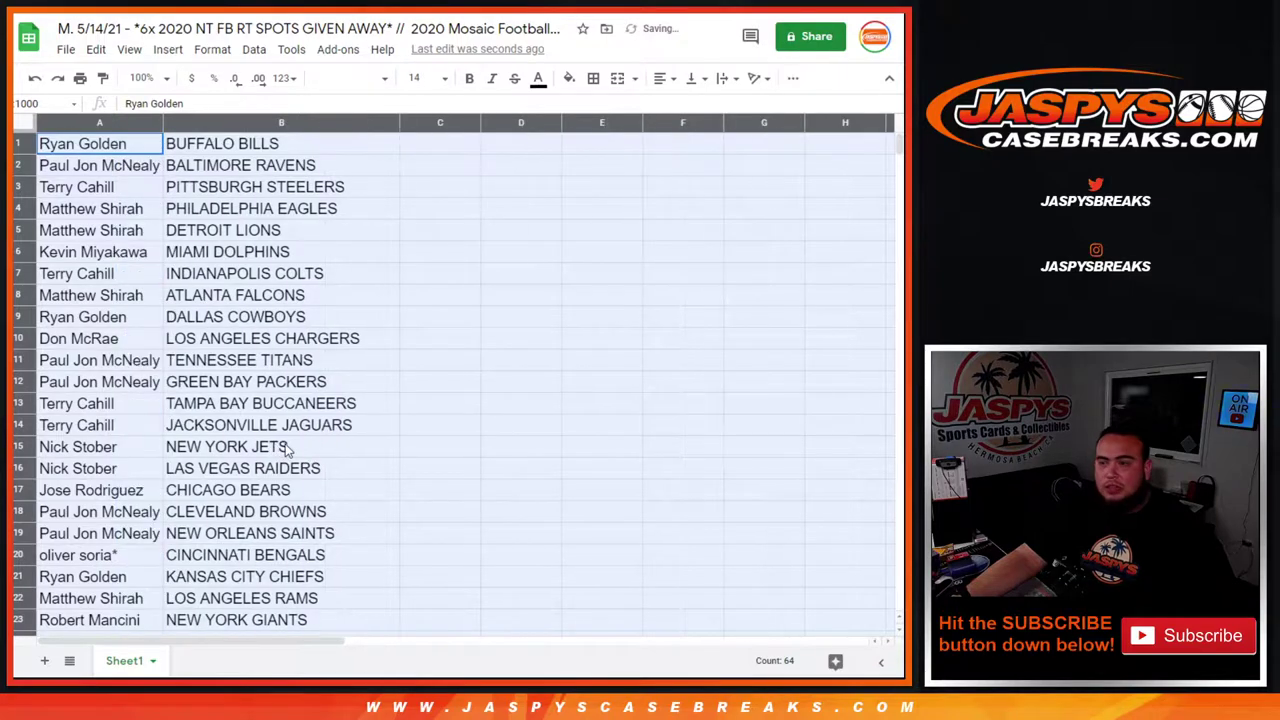
scroll(287, 449, "down", 4)
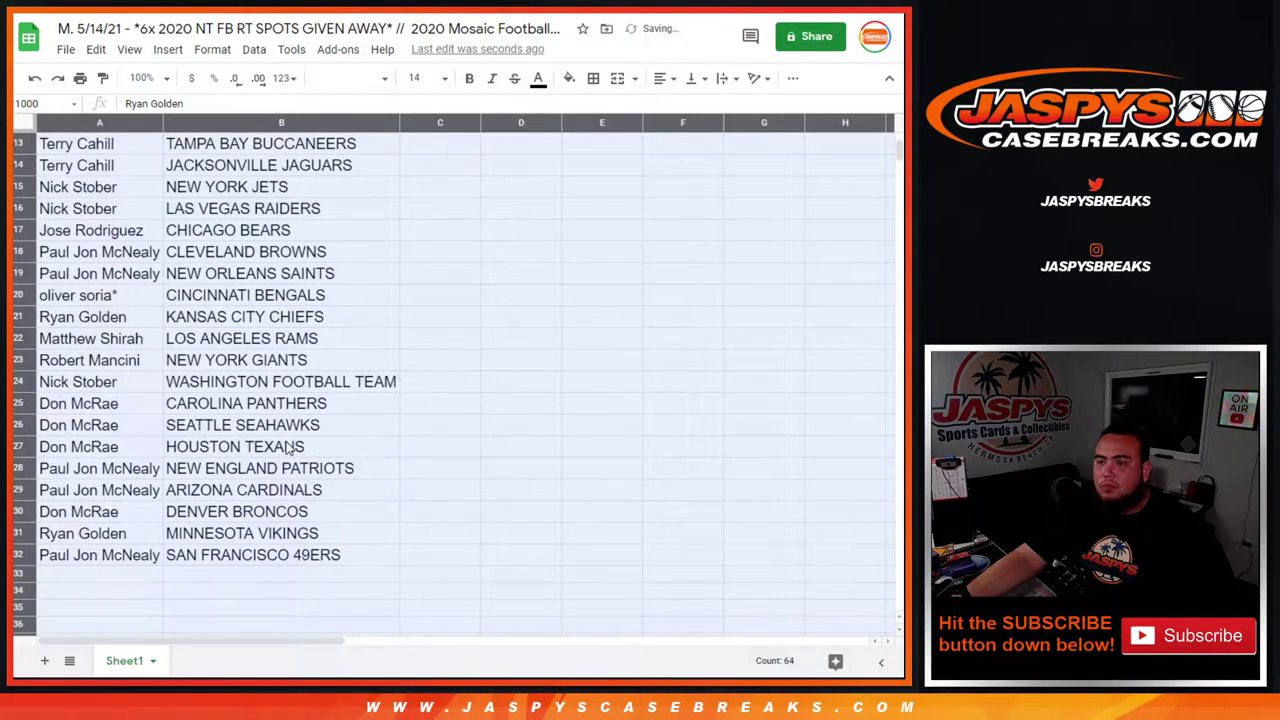
scroll(287, 449, "up", 4)
Sort the sheet A→Z by the team column.
left_click(330, 273)
right_click(391, 123)
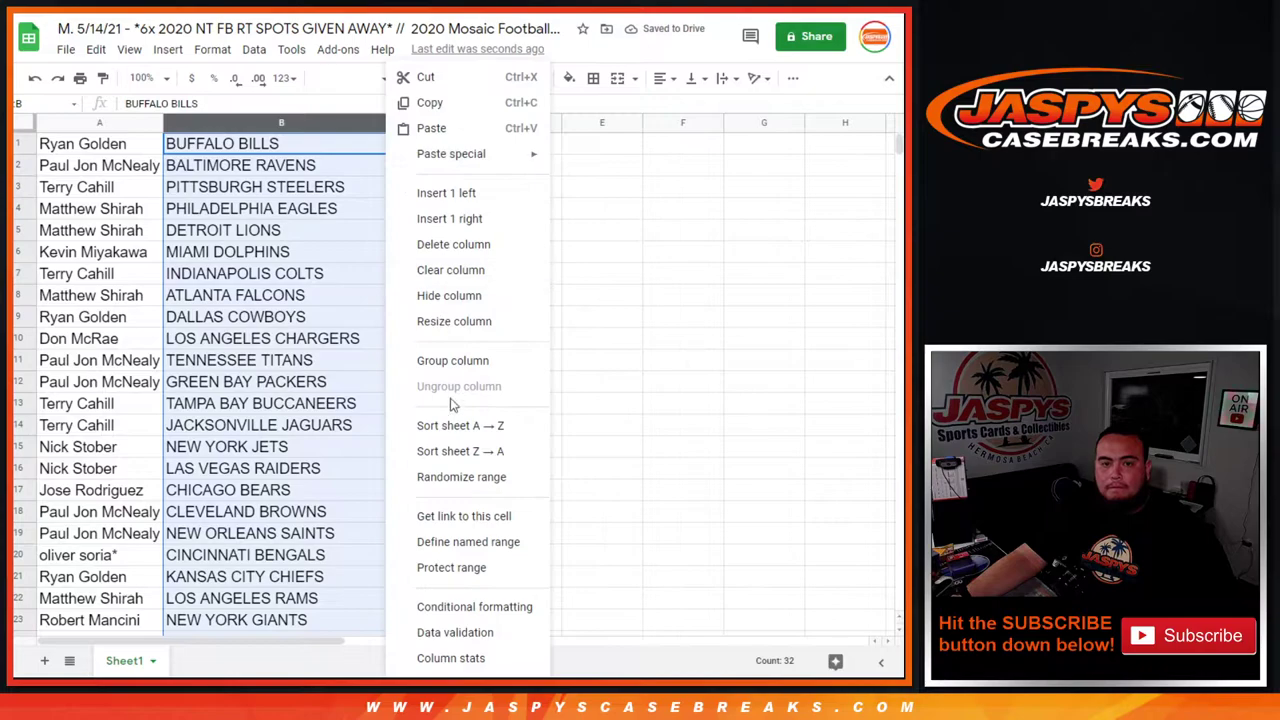
left_click(455, 425)
Give the name and team list all borders and center its text.
left_click_drag(99, 143, 276, 567)
left_click(593, 78)
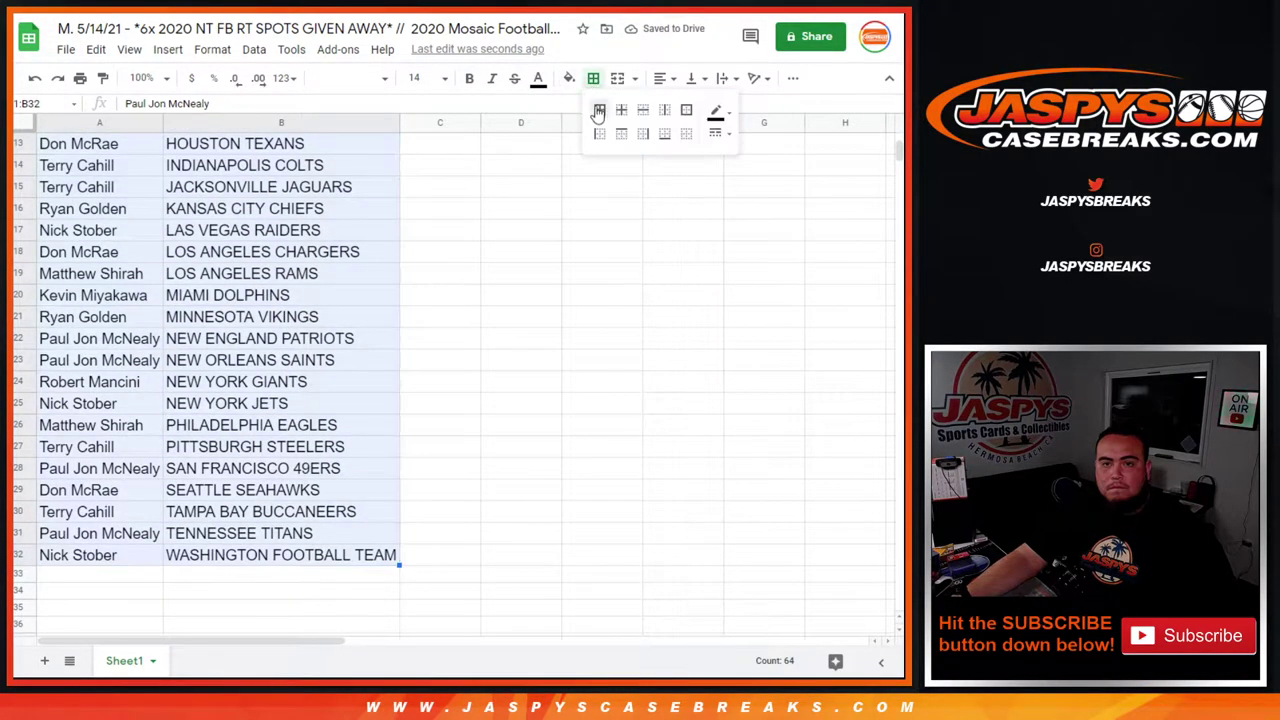
left_click(598, 110)
left_click(660, 78)
left_click(682, 110)
scroll(168, 234, "up", 5)
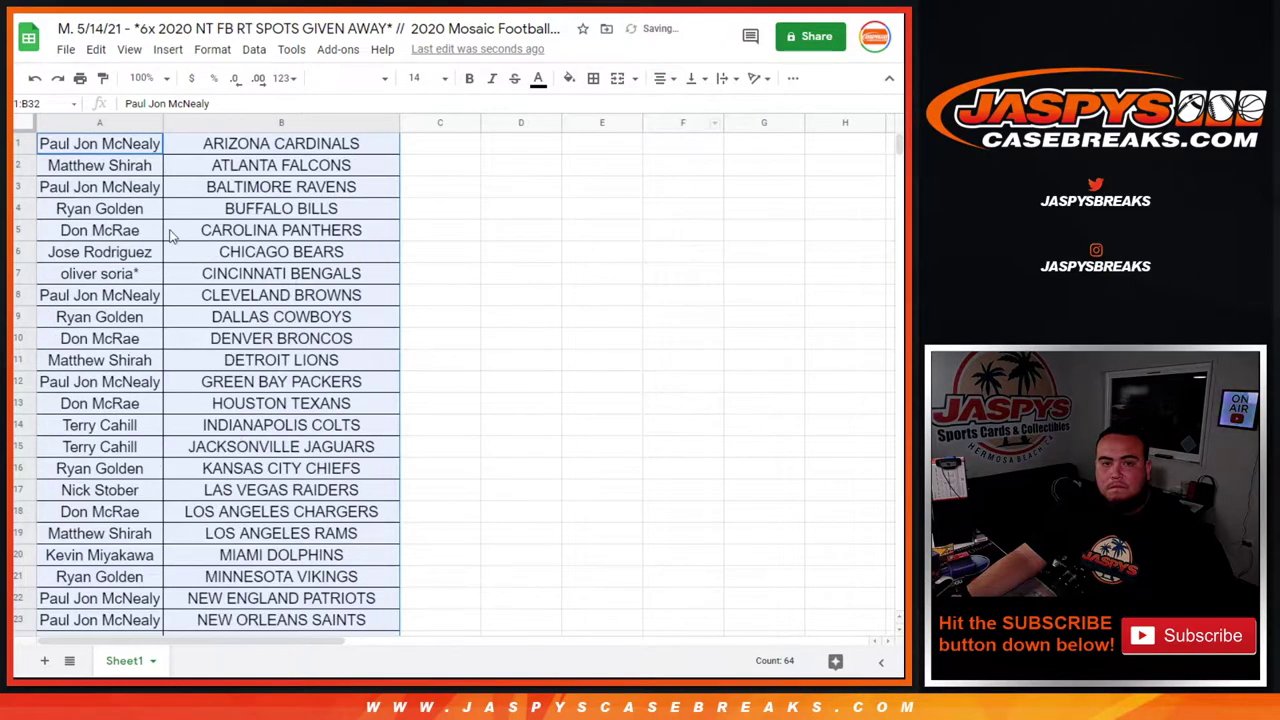
Set up a portrait printout with the workbook title as page header and continue to the printer dialog.
left_click(80, 78)
left_click(792, 228)
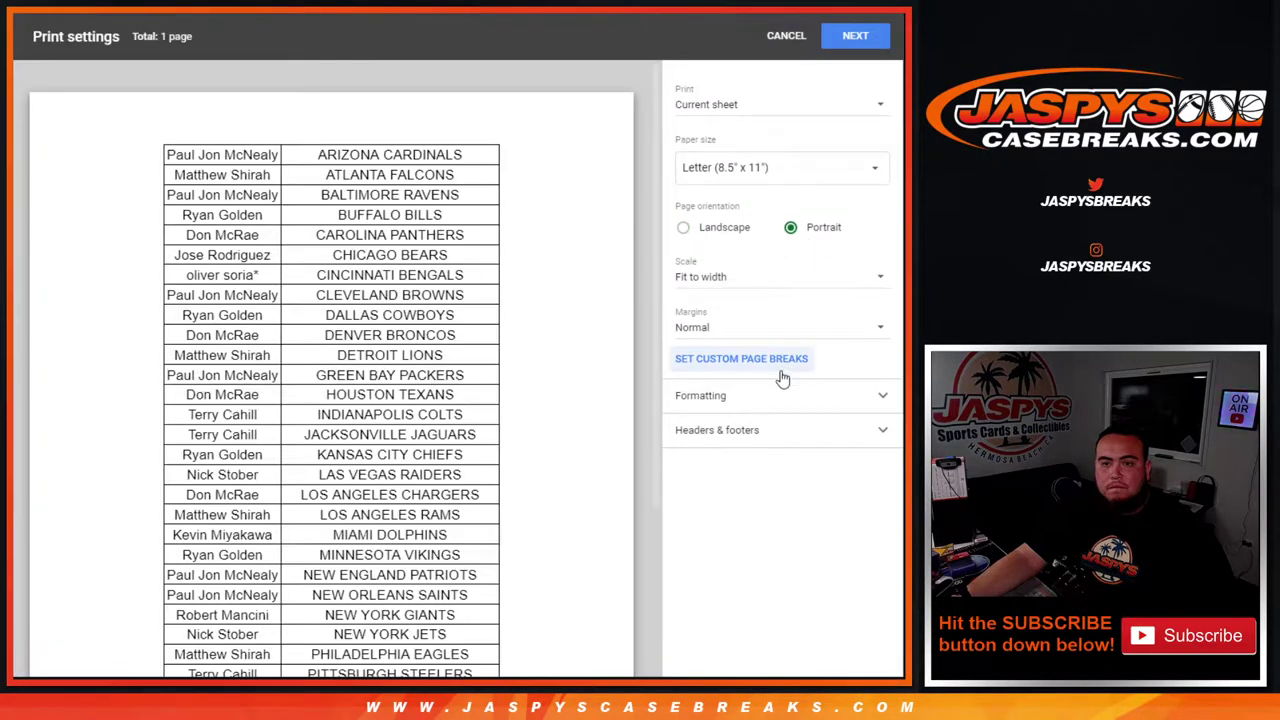
left_click(740, 430)
left_click(723, 491)
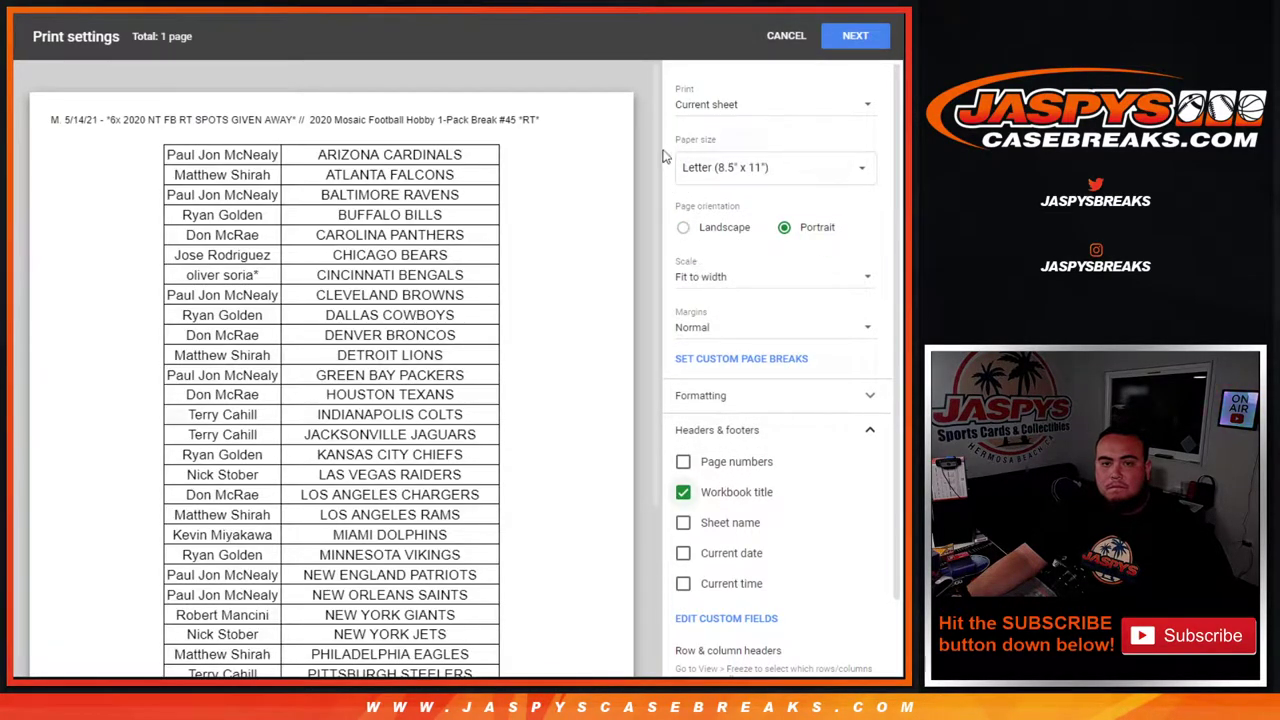
scroll(655, 300, "down", 2)
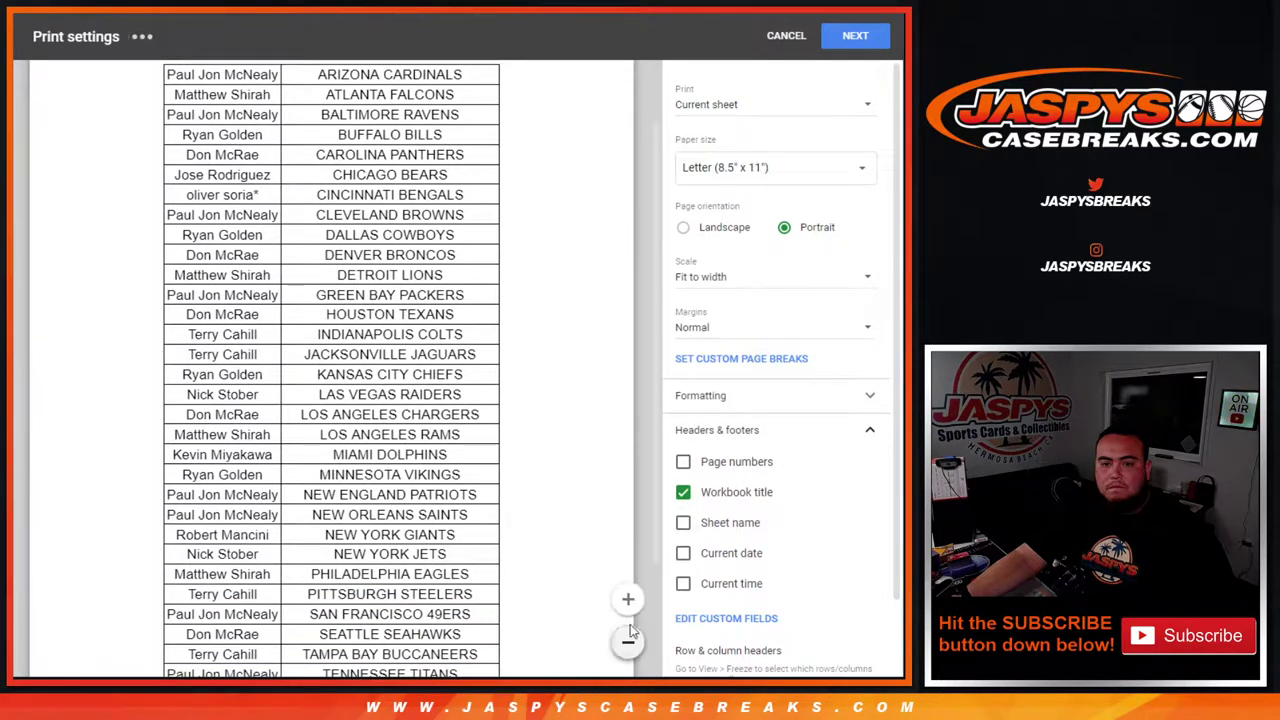
left_click(629, 612)
scroll(652, 212, "up", 1)
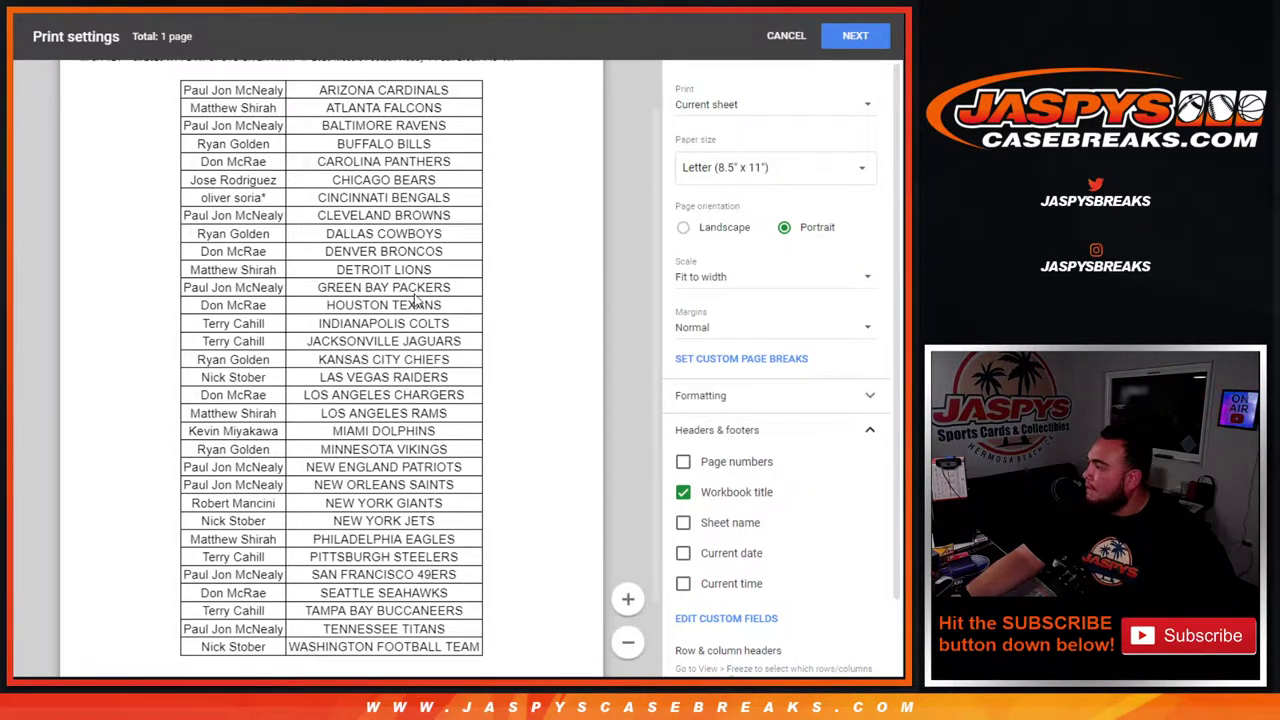
left_click(855, 37)
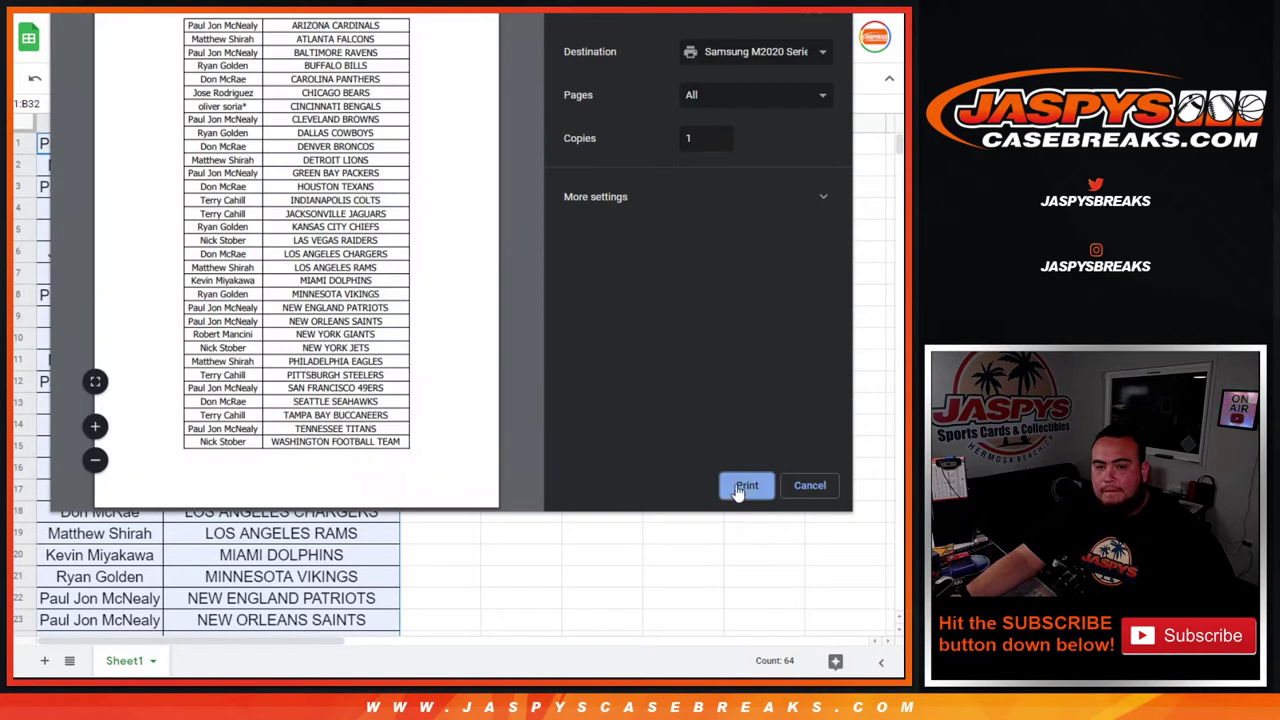
Print one copy of the team list on the Samsung M2020 printer.
left_click(743, 486)
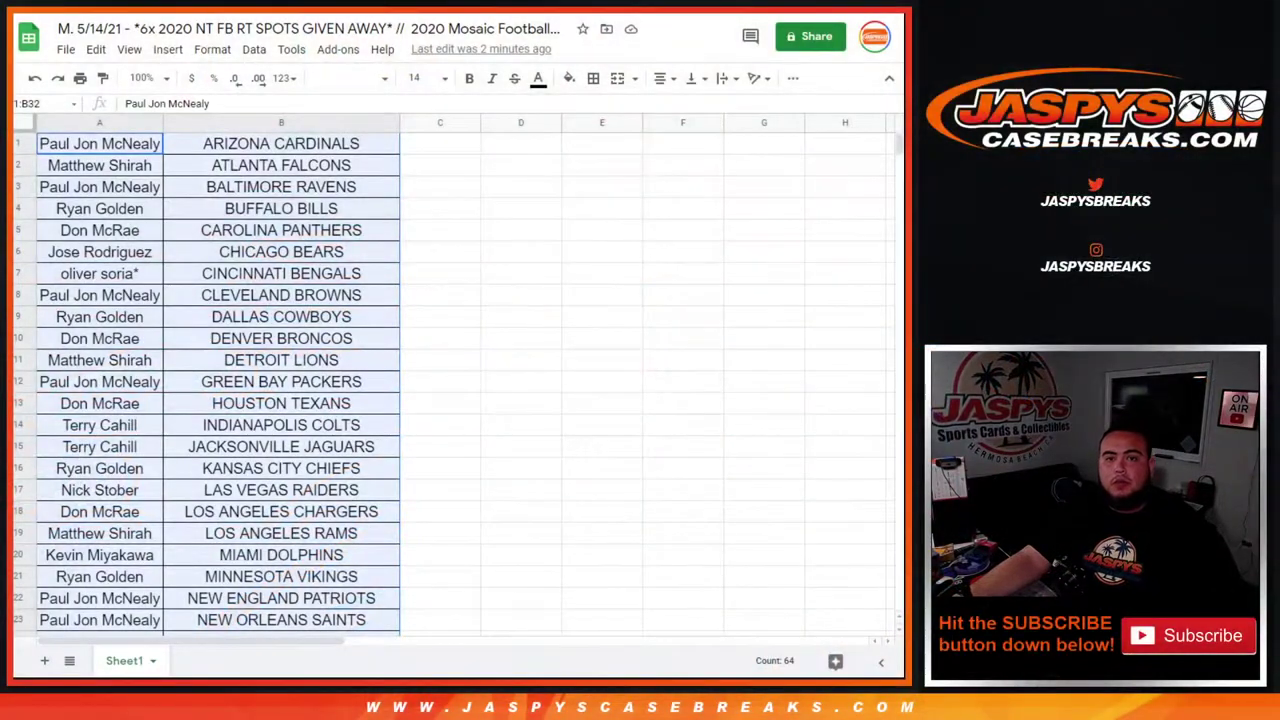
Roll the two virtual dice for a total of 6.
key("ctrl+Tab")
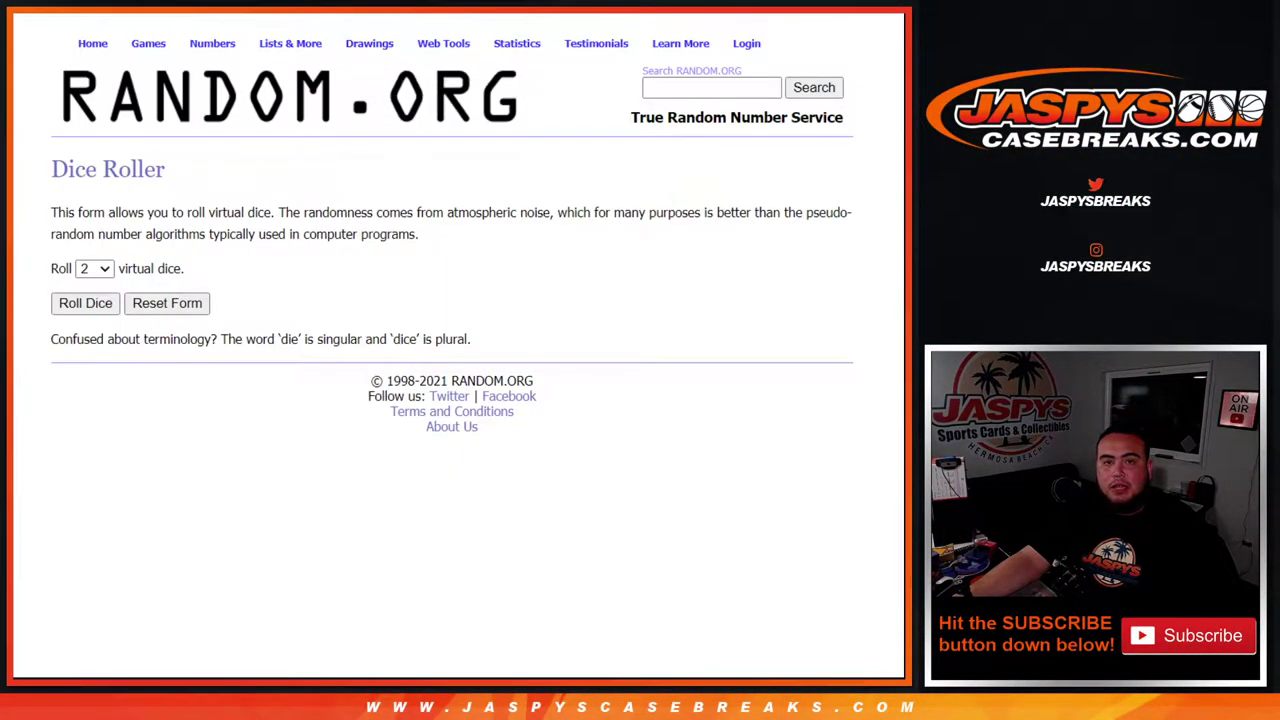
key("ctrl+Tab")
key("ctrl+Tab")
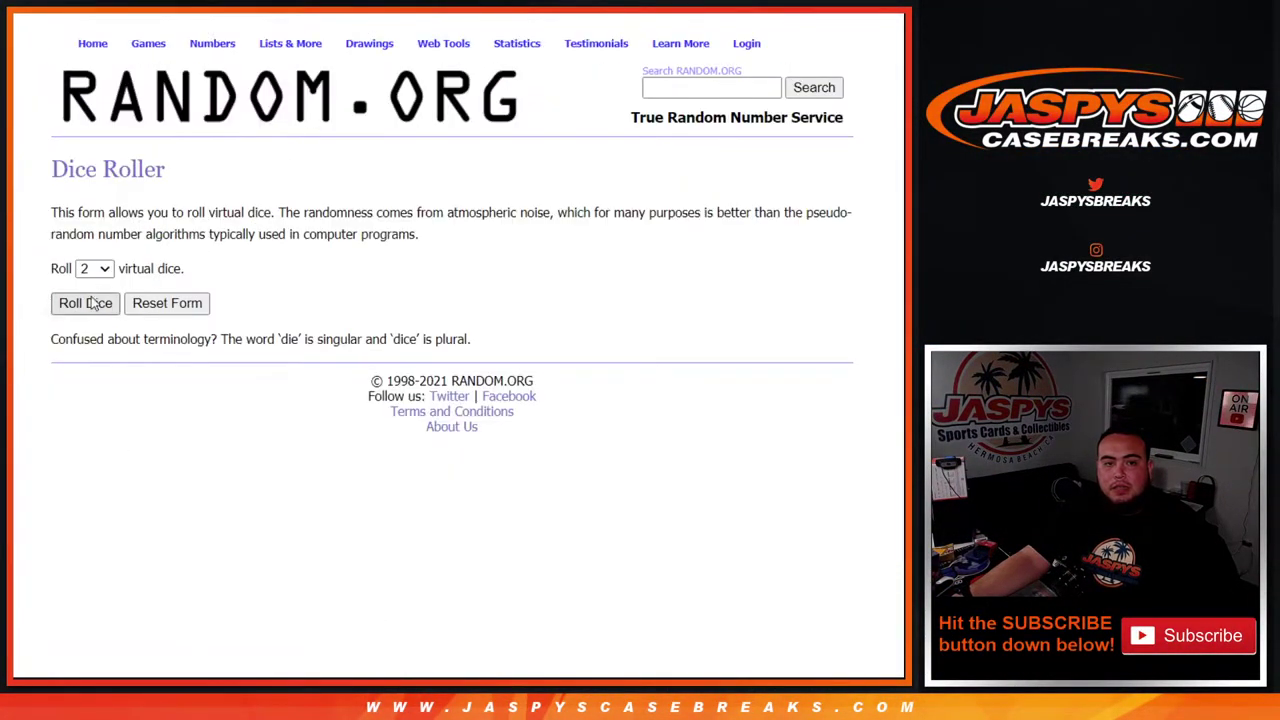
left_click(90, 302)
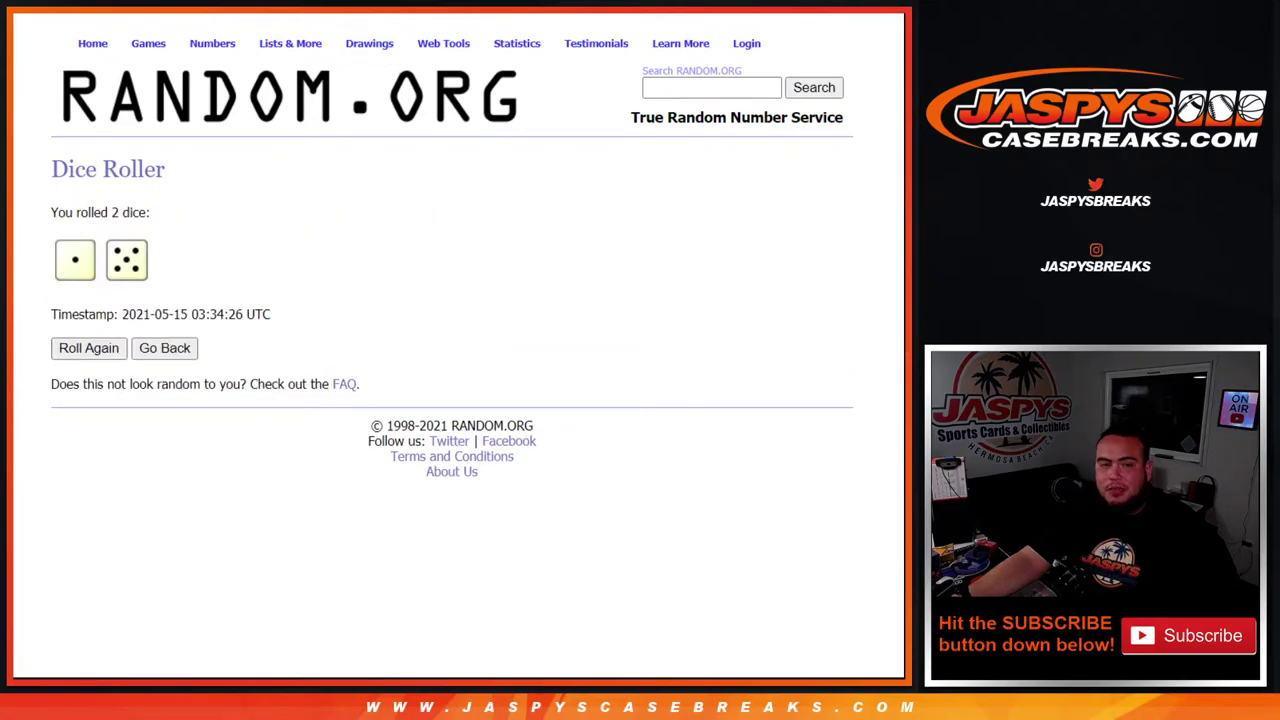
key("ctrl+Tab")
scroll(326, 391, "down", 2)
Randomize the customer name list six times and highlight the 6-times count.
left_click(74, 558)
scroll(69, 563, "down", 5)
left_click(69, 563)
scroll(69, 566, "down", 5)
left_click(69, 560)
scroll(69, 566, "down", 5)
left_click(69, 560)
scroll(69, 566, "down", 5)
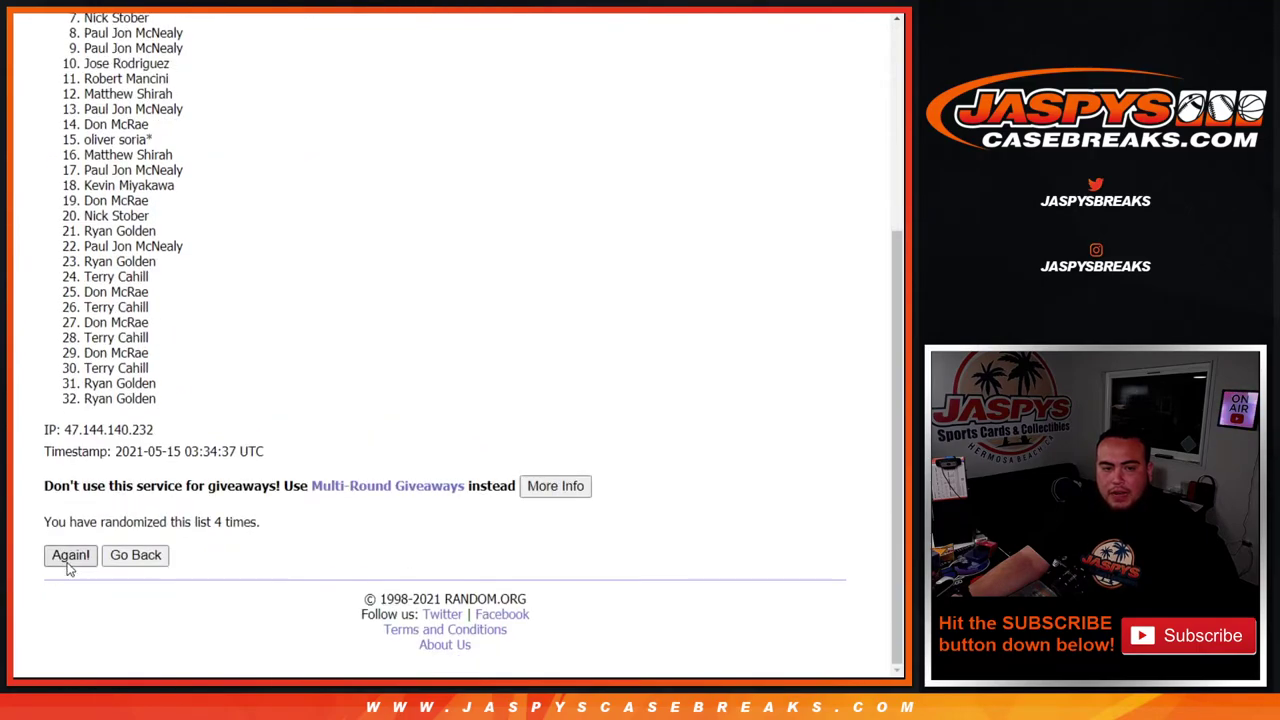
left_click(69, 560)
scroll(69, 566, "down", 5)
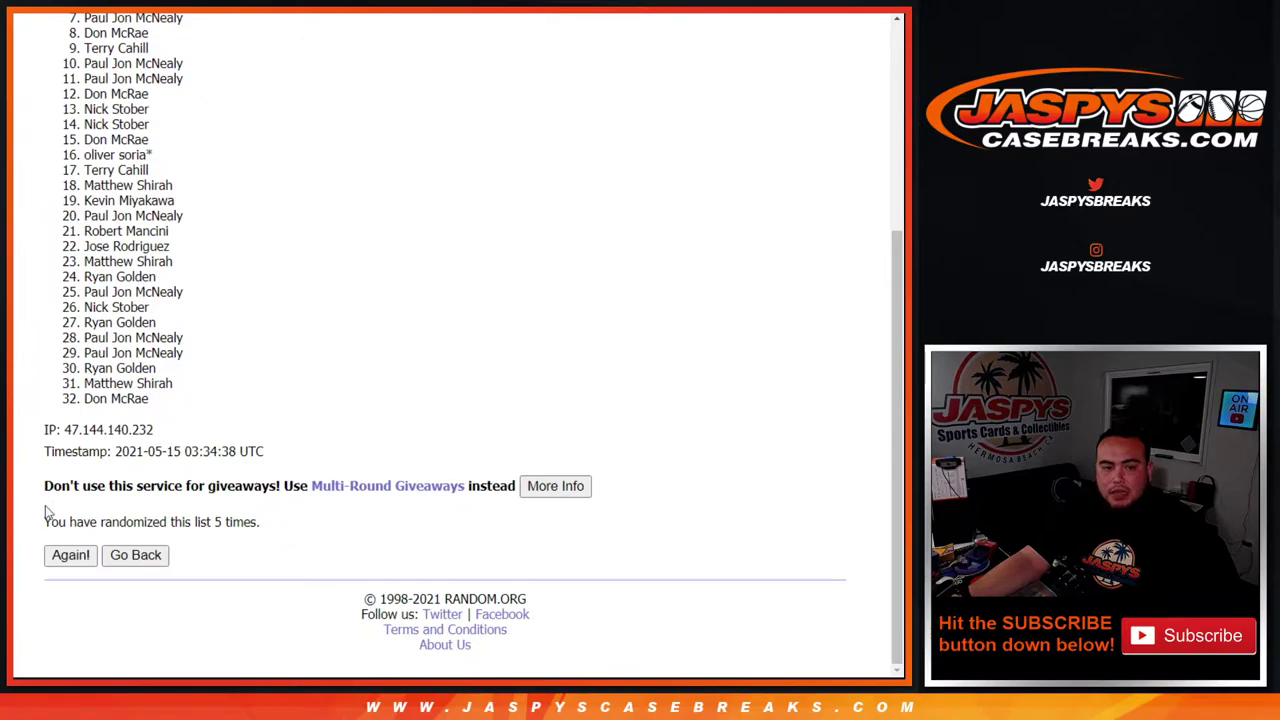
left_click(64, 556)
scroll(246, 552, "down", 5)
left_click_drag(215, 522, 259, 522)
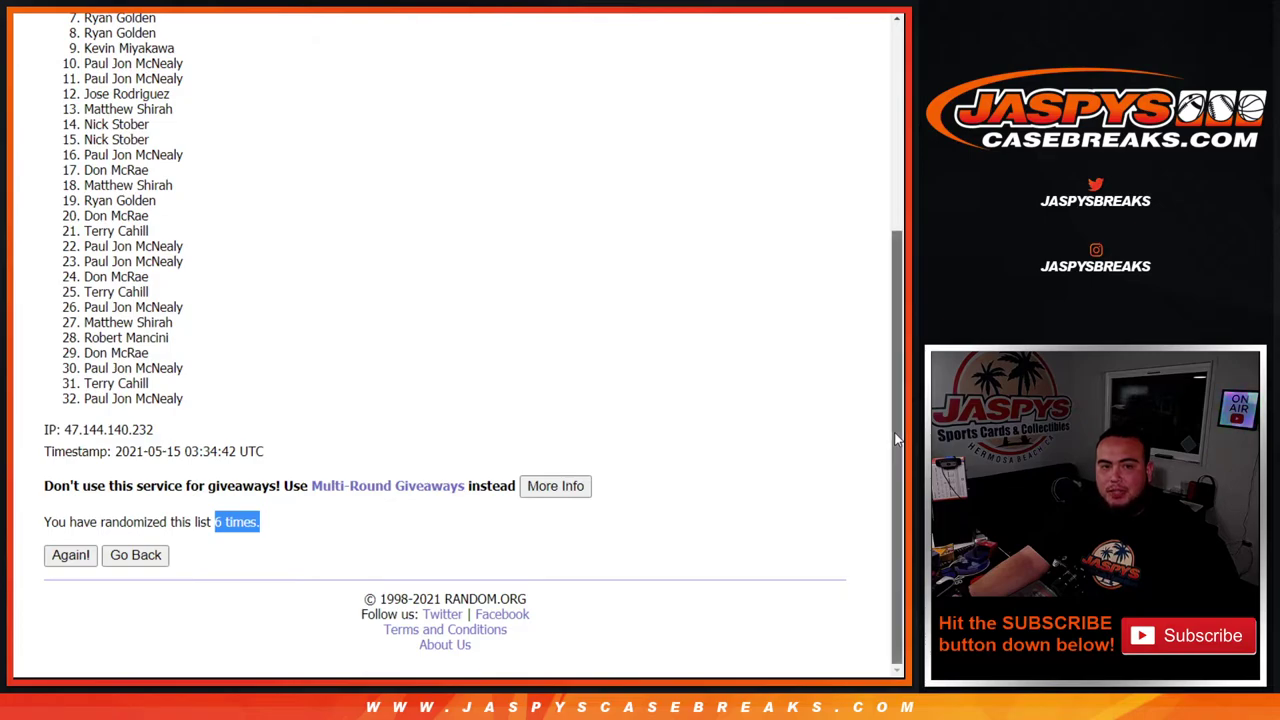
Recheck the dice total and highlight the first six names of the randomized list.
left_click_drag(897, 438, 863, 363)
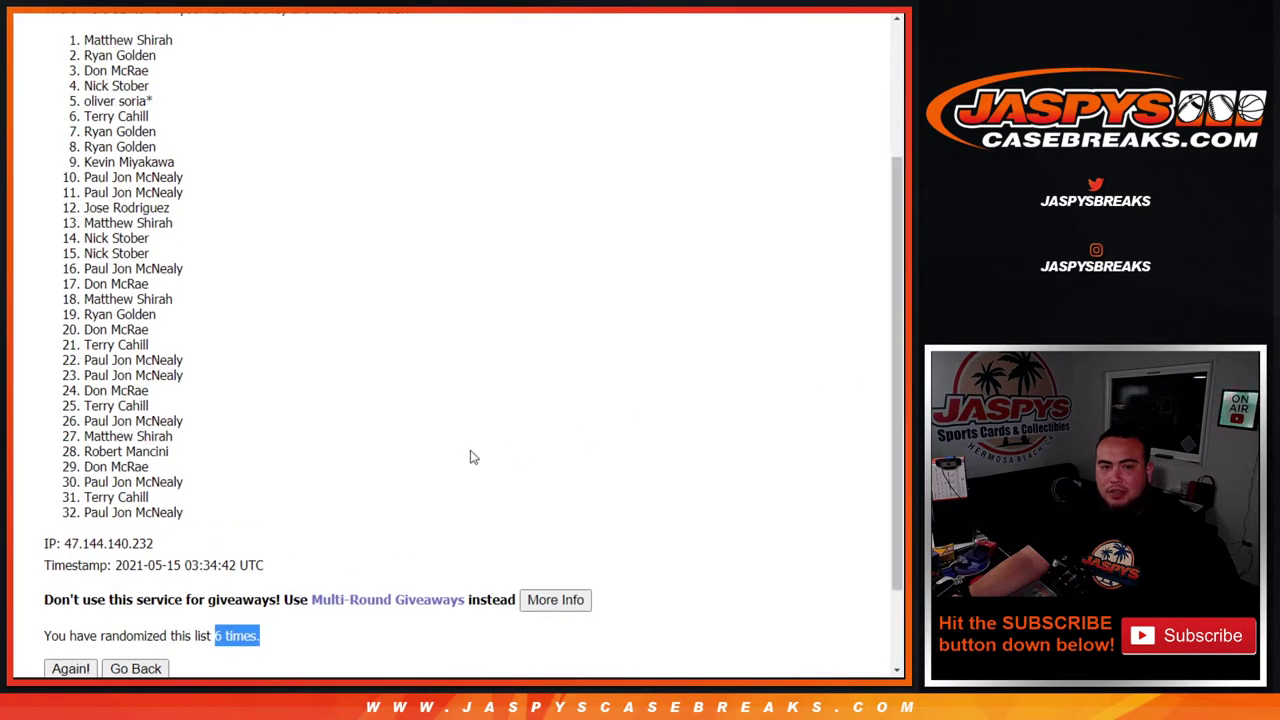
key("ctrl+Tab")
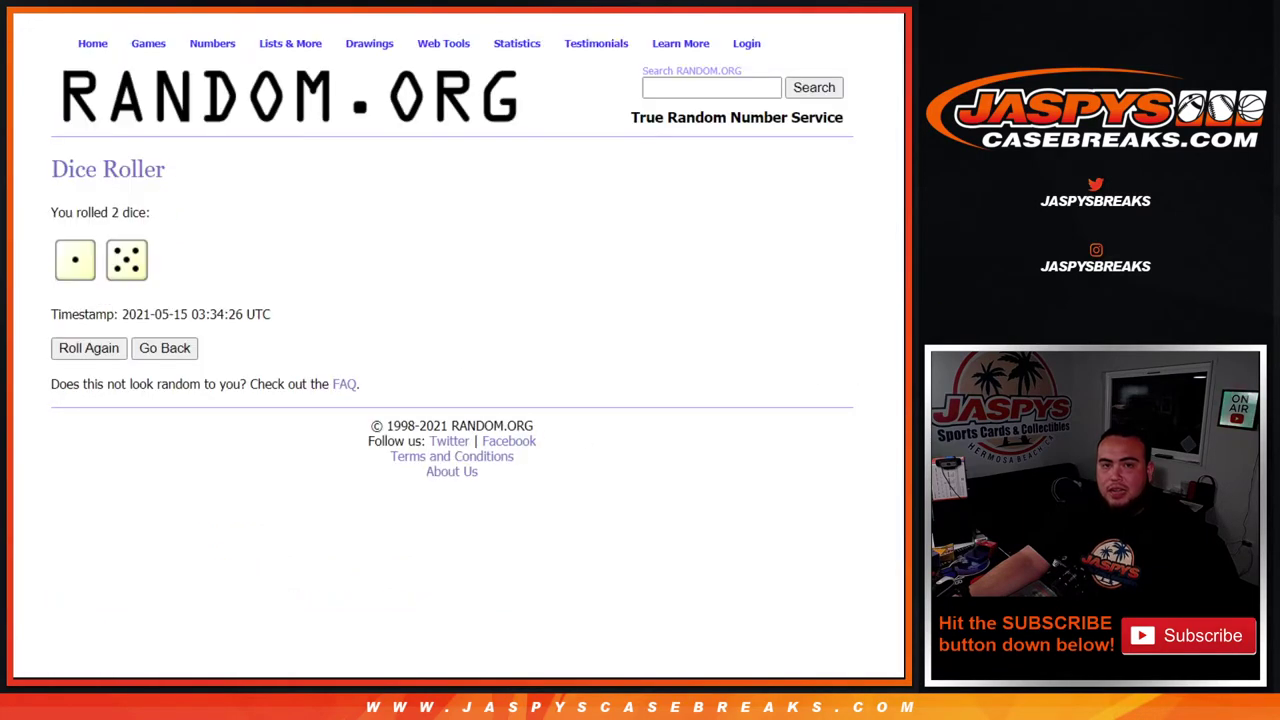
key("ctrl+shift+Tab")
scroll(420, 320, "up", 3)
left_click_drag(83, 243, 196, 320)
scroll(500, 349, "down", 2)
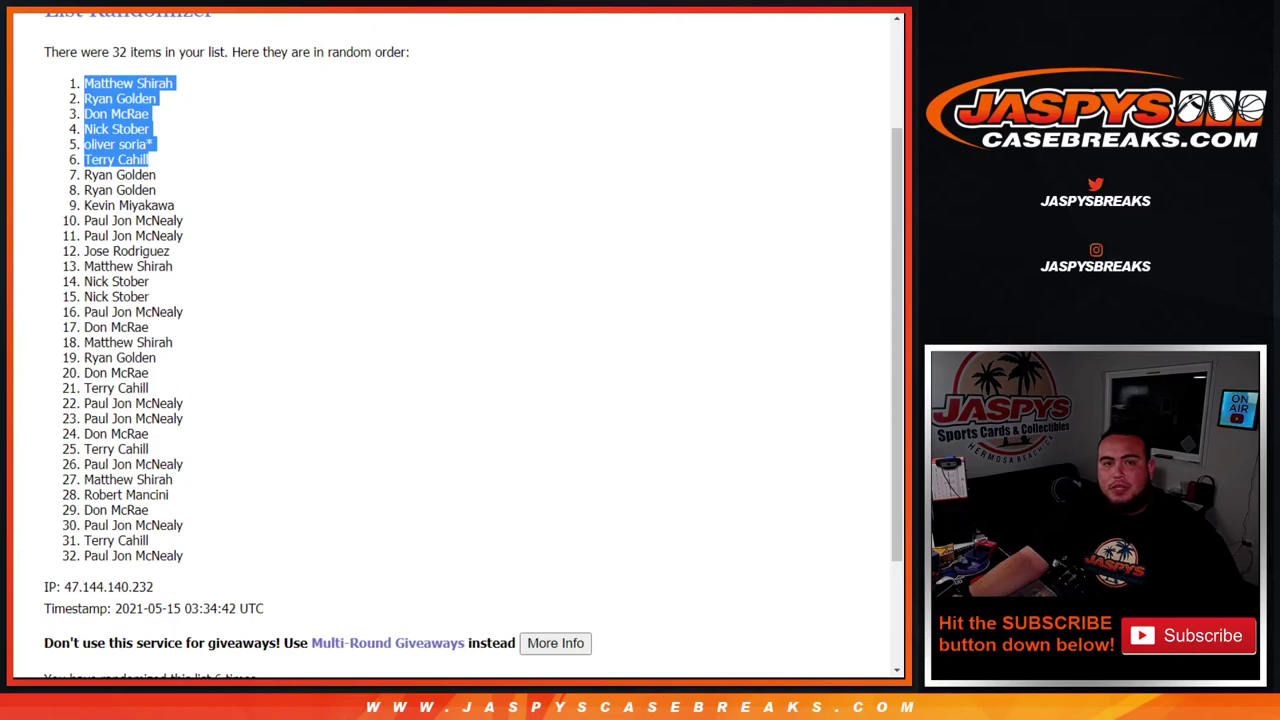
Review the giveaway rules on the break's product page, then return to the name list.
key("ctrl+Tab")
key("ctrl+Tab")
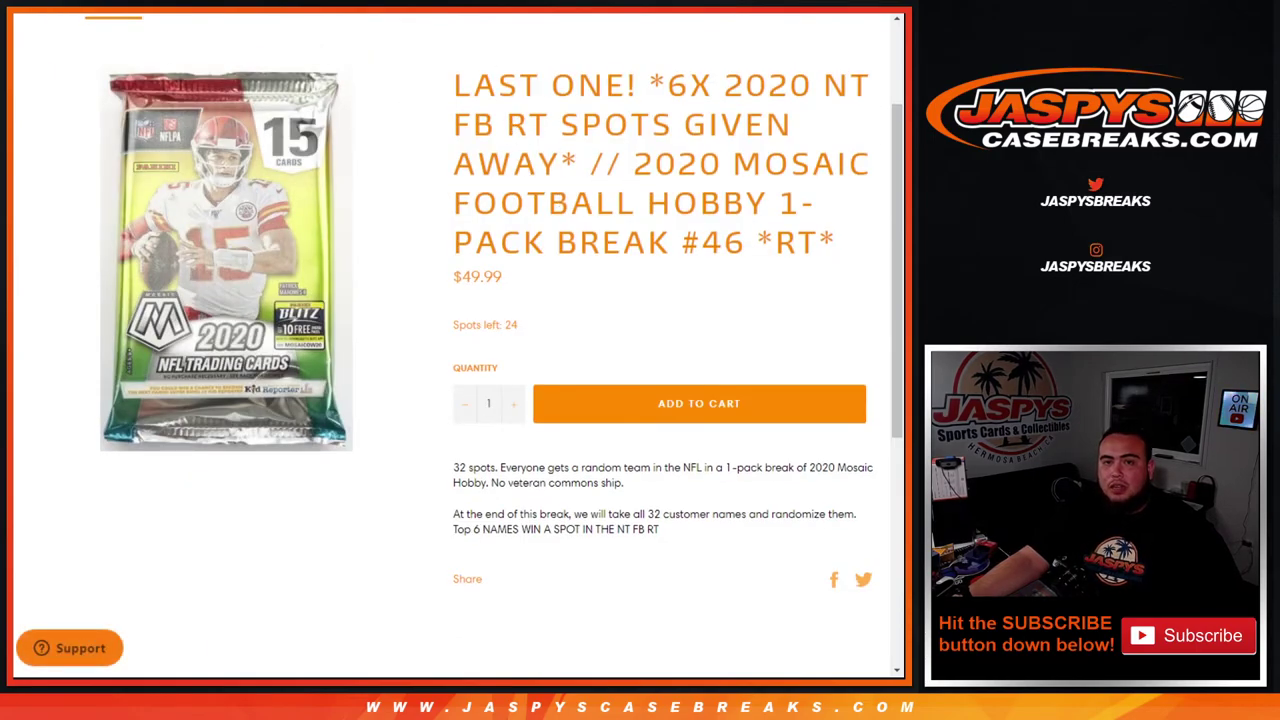
key("ctrl+Tab")
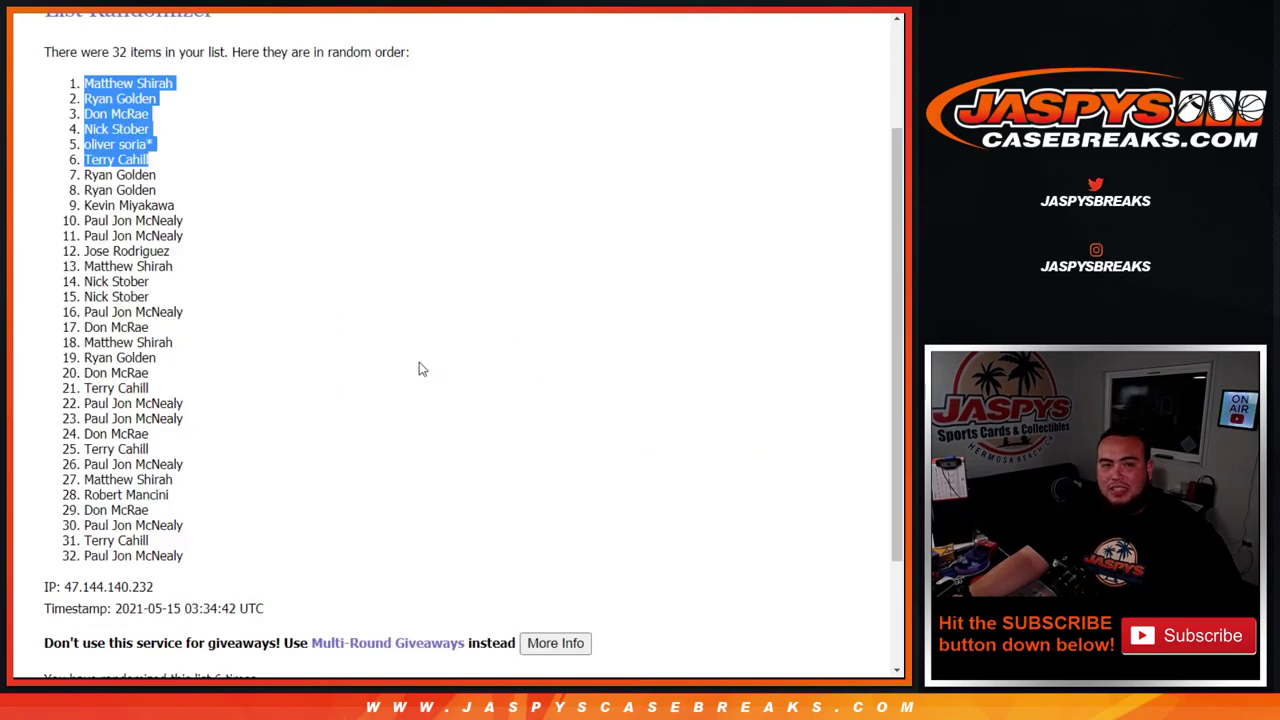
scroll(410, 362, "down", 3)
scroll(397, 363, "up", 3)
scroll(400, 370, "down", 2)
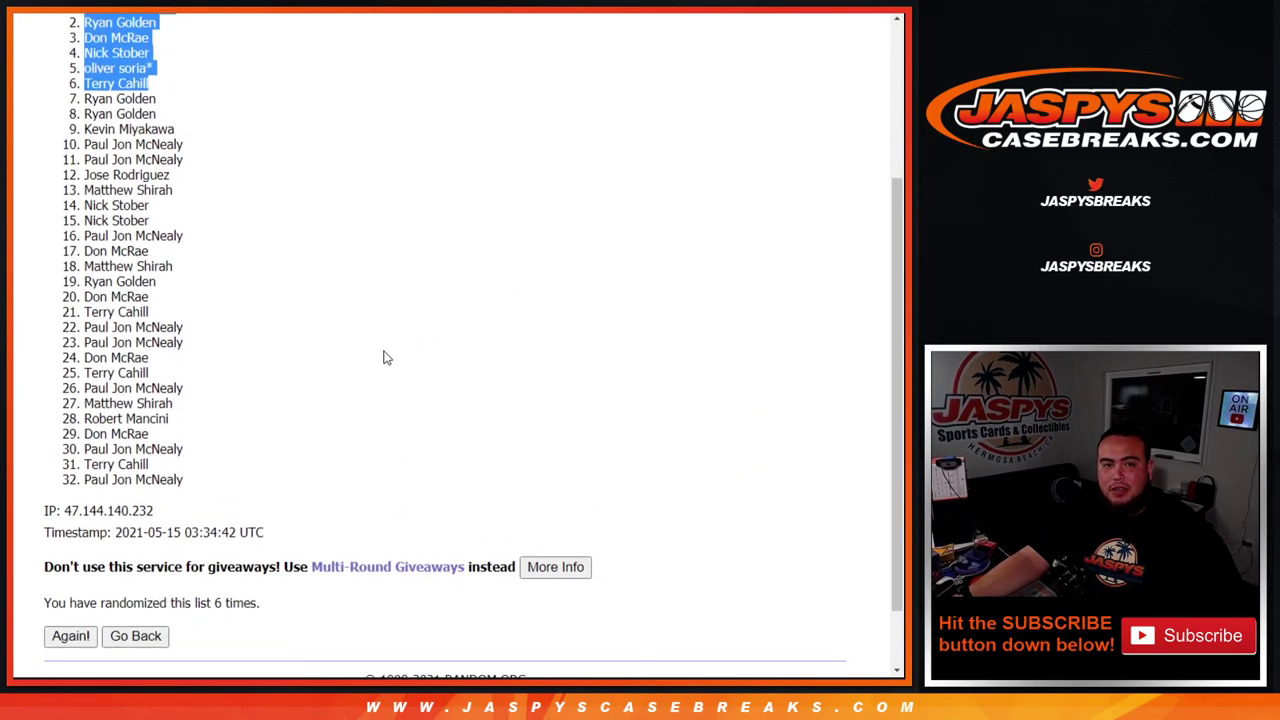